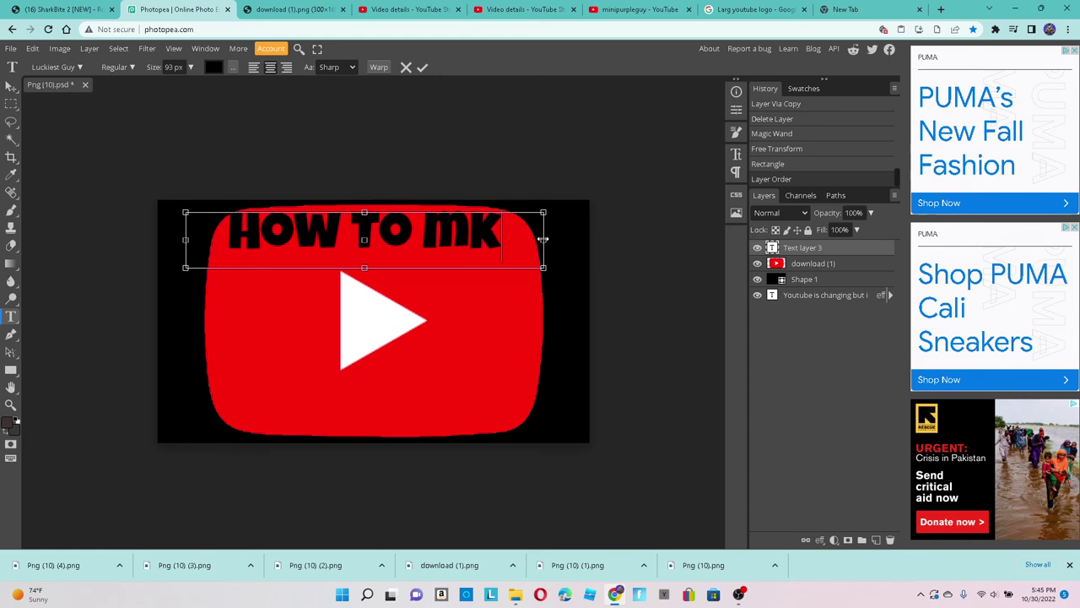
# Complete the heading text as "How To make" and nudge it slightly rightward to centre it over the logo
pyautogui.write('ake')
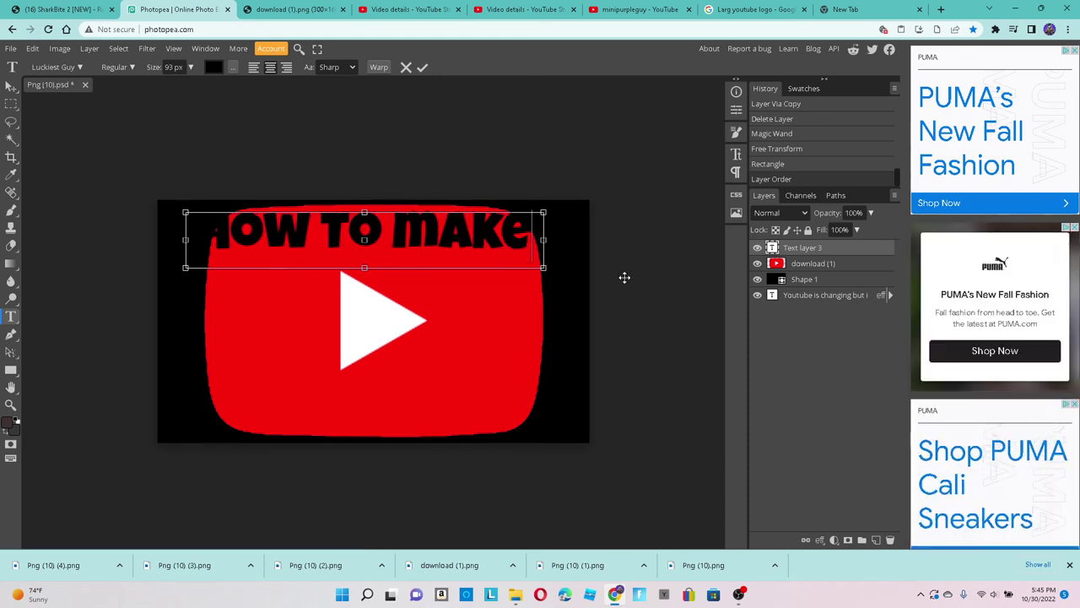
pyautogui.moveTo(625, 278); pyautogui.dragTo(632, 280)
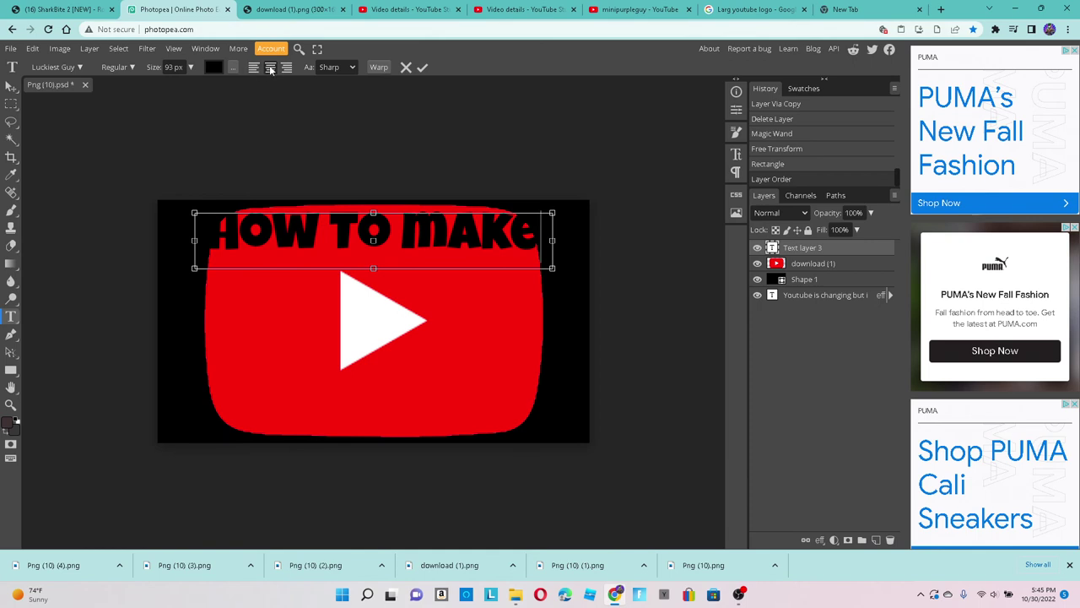
# Give the "How To make" heading a blue #0006ff color overlay and an 11 px black outside stroke
pyautogui.rightClick(812, 249)
pyautogui.click(835, 255)
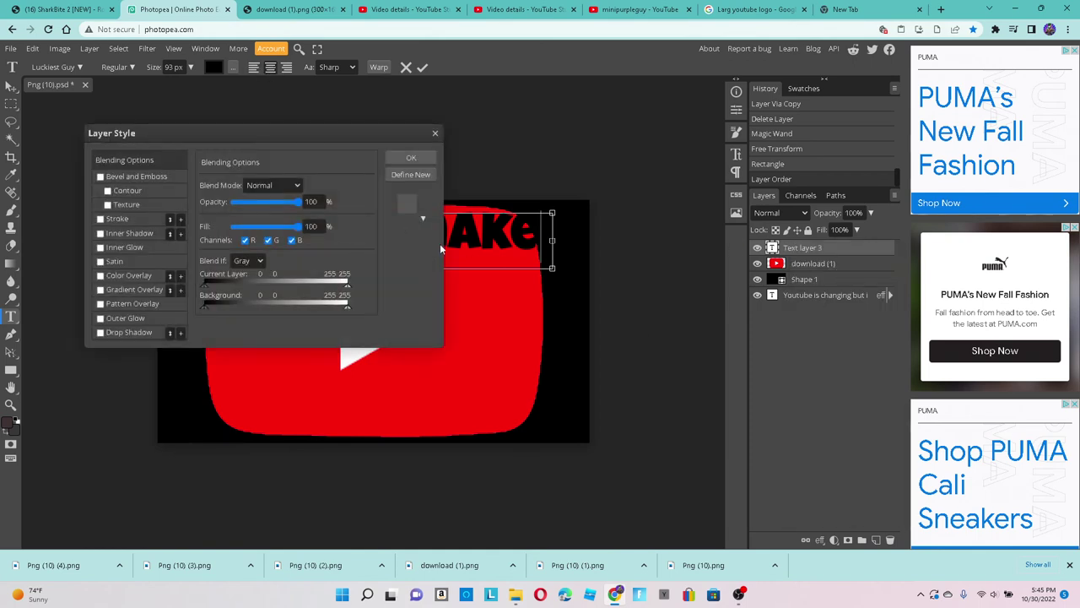
pyautogui.click(107, 278)
pyautogui.click(340, 202)
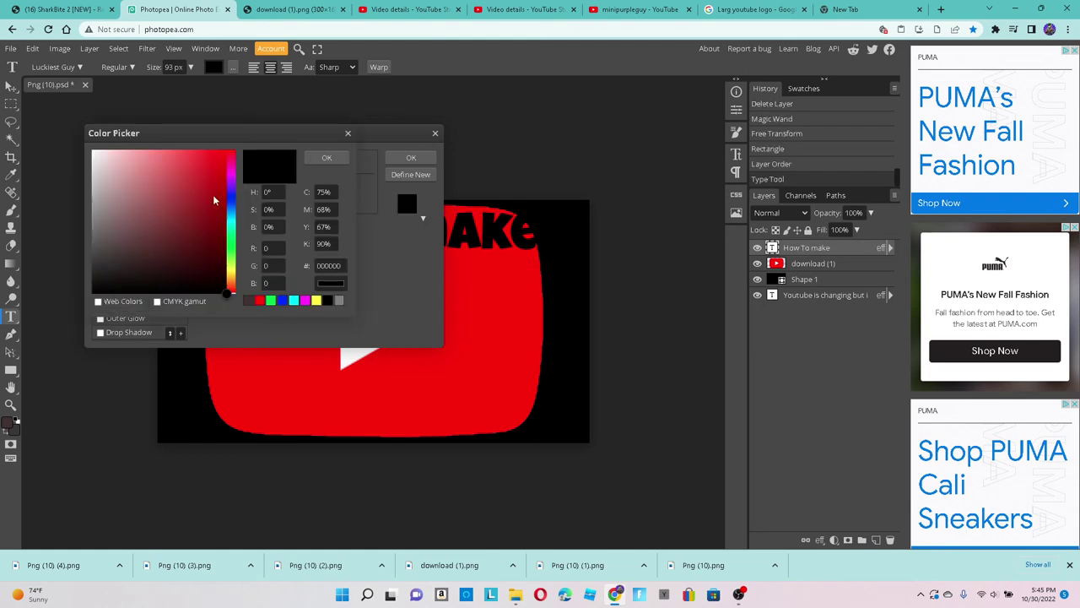
pyautogui.moveTo(221, 200); pyautogui.dragTo(225, 150)
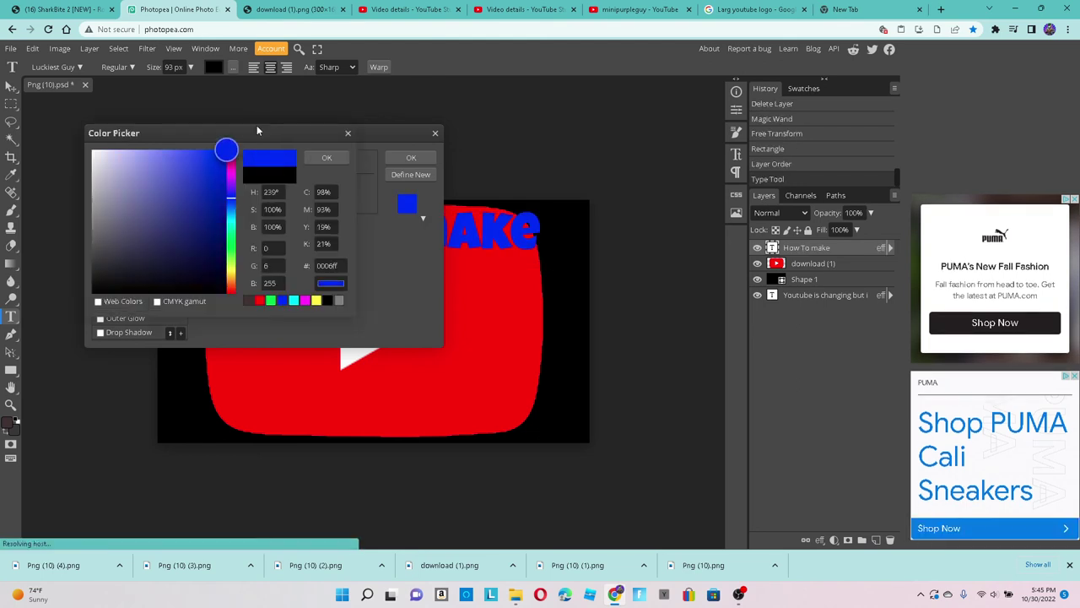
pyautogui.click(329, 158)
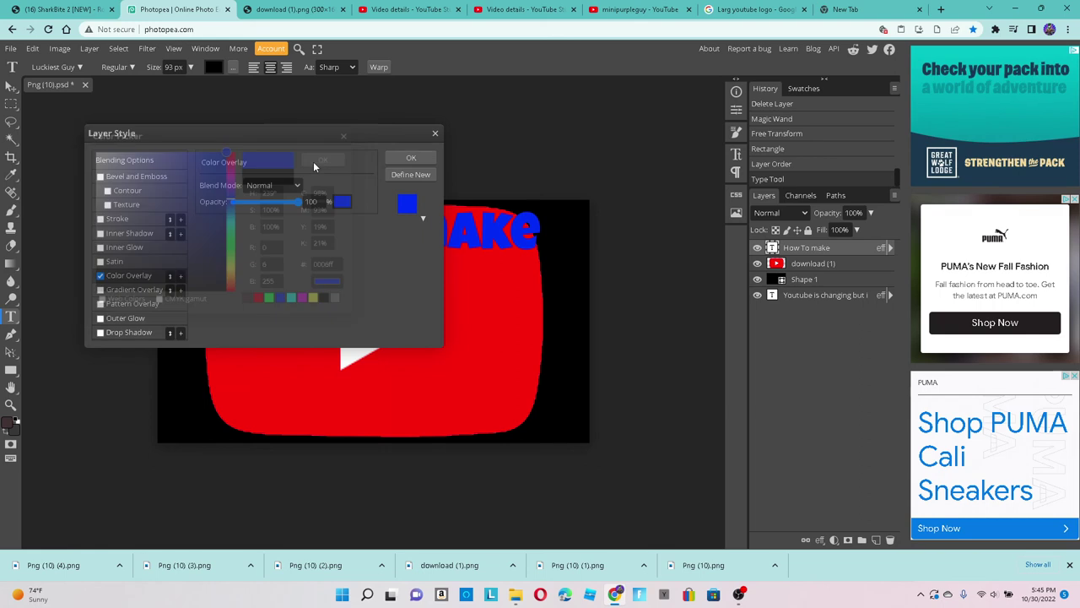
pyautogui.click(107, 220)
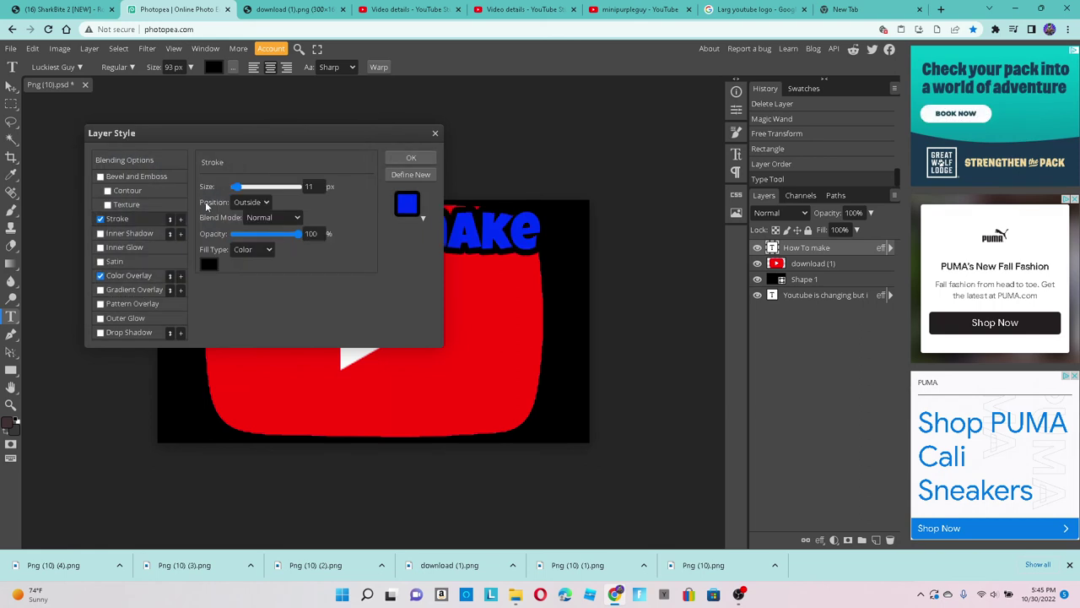
pyautogui.click(411, 157)
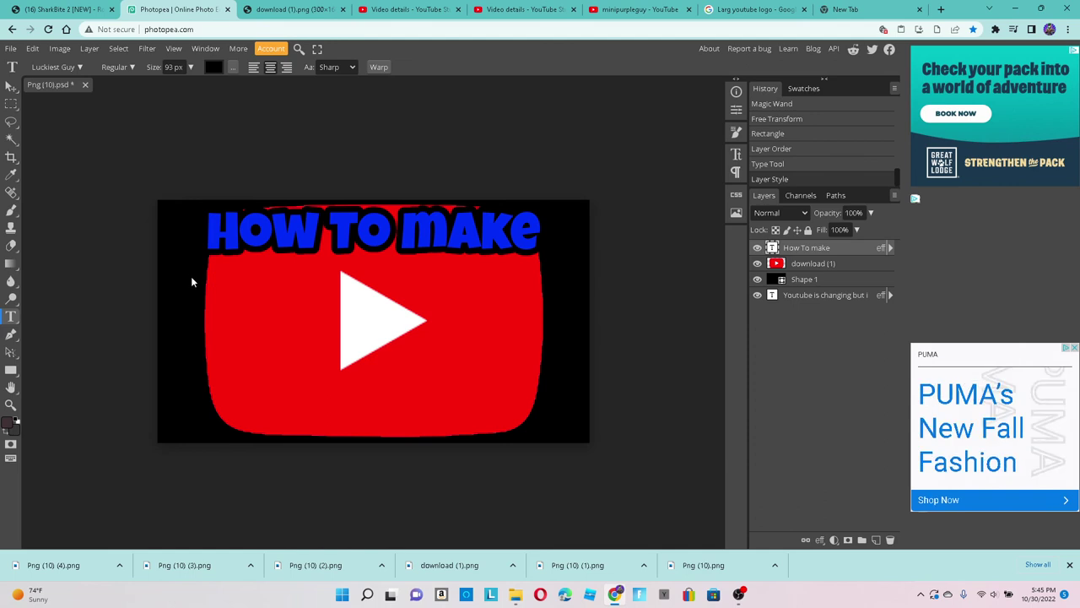
# Add a text layer reading "high" to the left of the white play triangle
pyautogui.moveTo(172, 274); pyautogui.dragTo(339, 335)
pyautogui.write('HIGH')
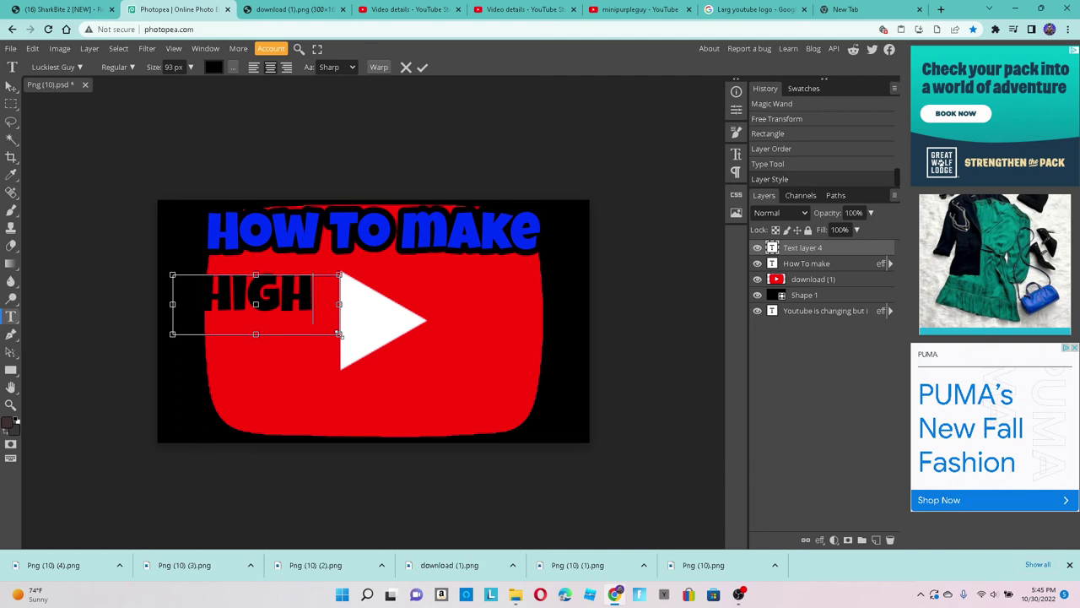
# Give the "high" text a pure red color overlay and a black stroke
pyautogui.rightClick(818, 250)
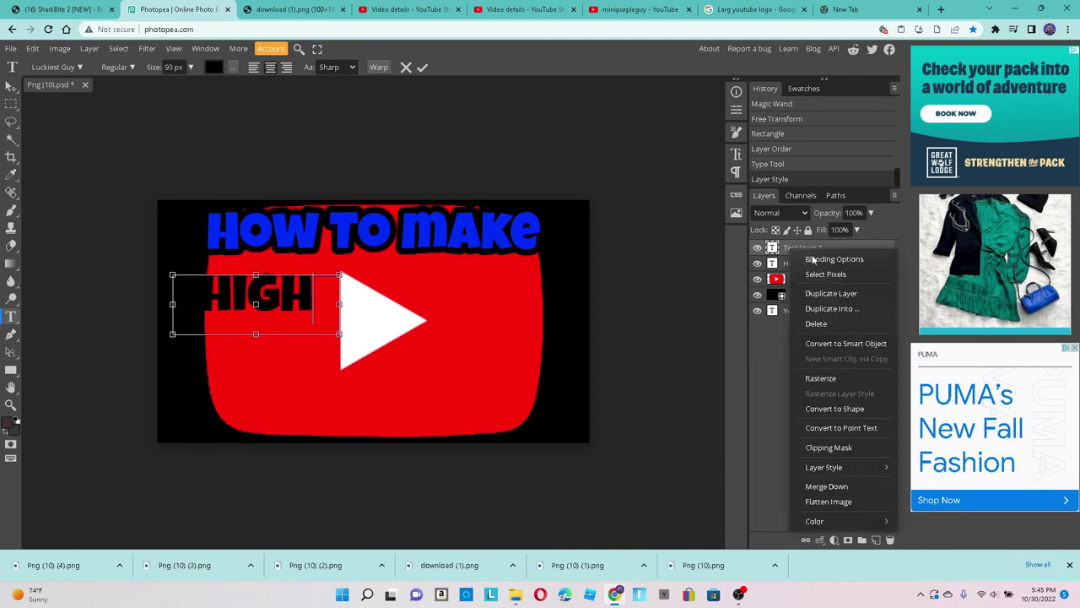
pyautogui.click(829, 258)
pyautogui.click(102, 276)
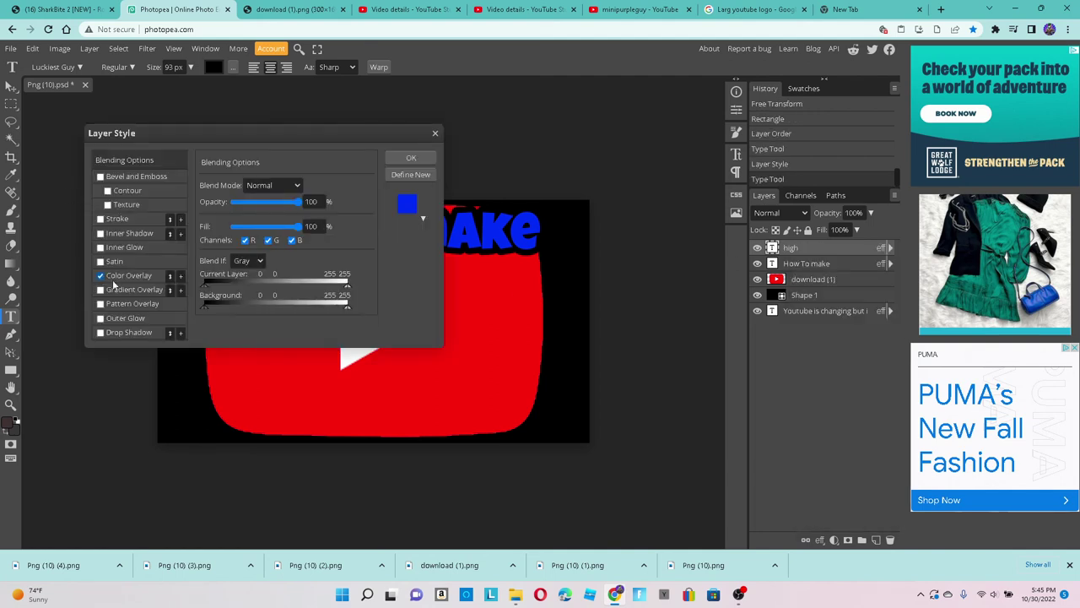
pyautogui.click(142, 276)
pyautogui.click(342, 203)
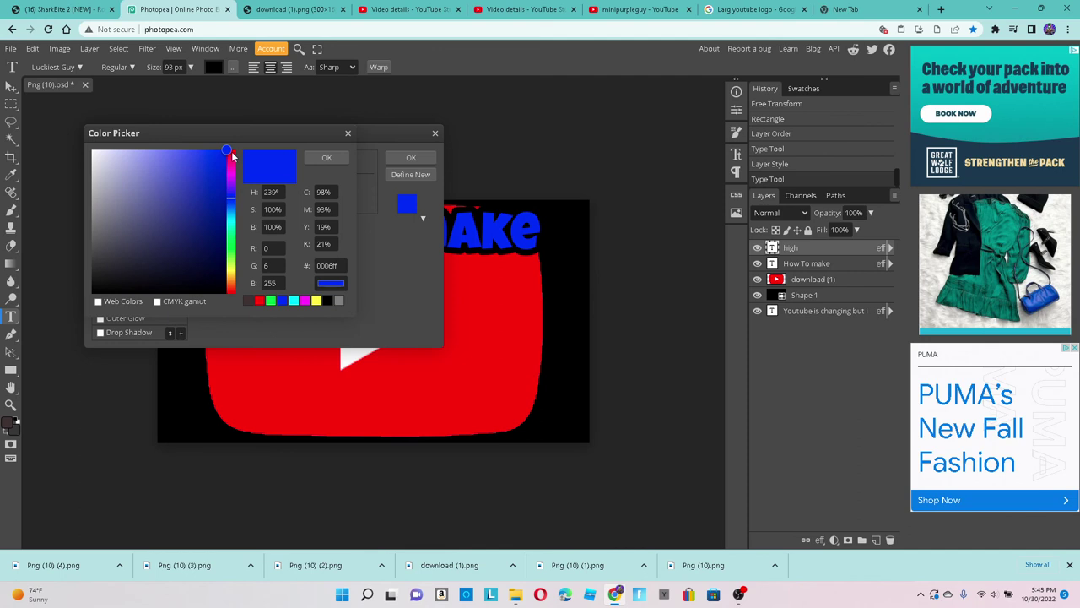
pyautogui.moveTo(234, 156); pyautogui.dragTo(236, 132)
pyautogui.click(325, 159)
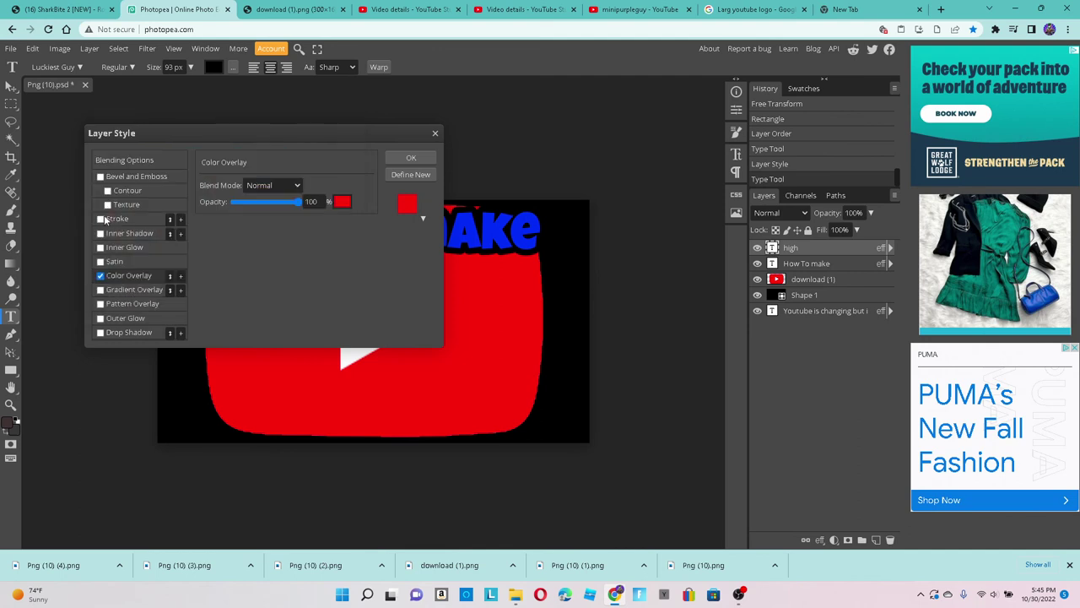
pyautogui.click(411, 158)
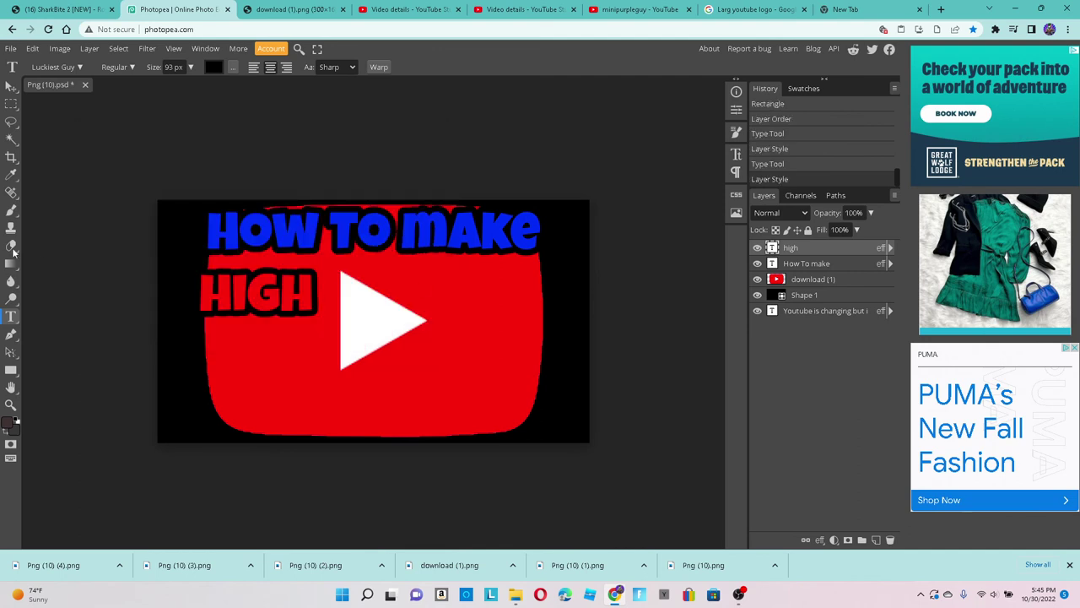
# Draw a new text box to the right of the white play triangle, below the heading
pyautogui.moveTo(419, 276); pyautogui.dragTo(544, 321)
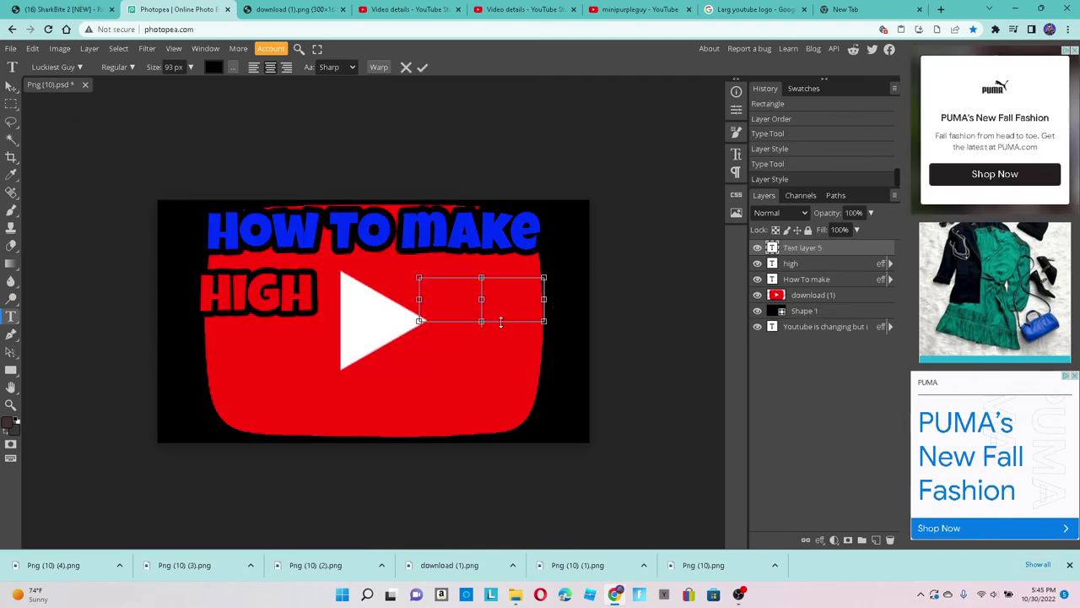
pyautogui.write('qual')
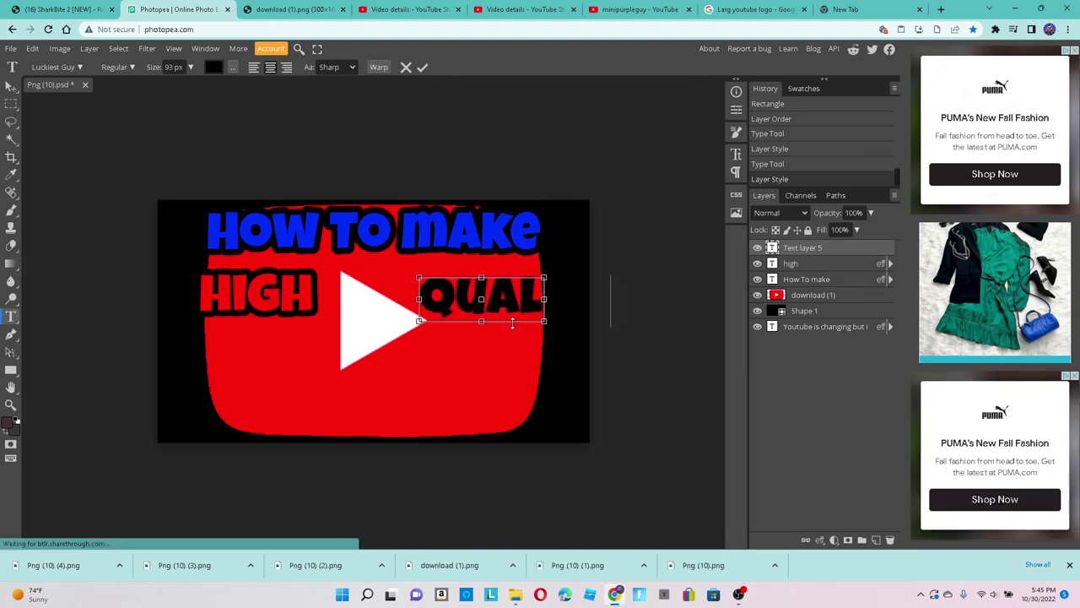
pyautogui.press('BackSpace')
pyautogui.press('BackSpace')
pyautogui.press('BackSpace')
pyautogui.press('BackSpace')
pyautogui.press('BackSpace')
pyautogui.press('BackSpace')
pyautogui.press('BackSpace')
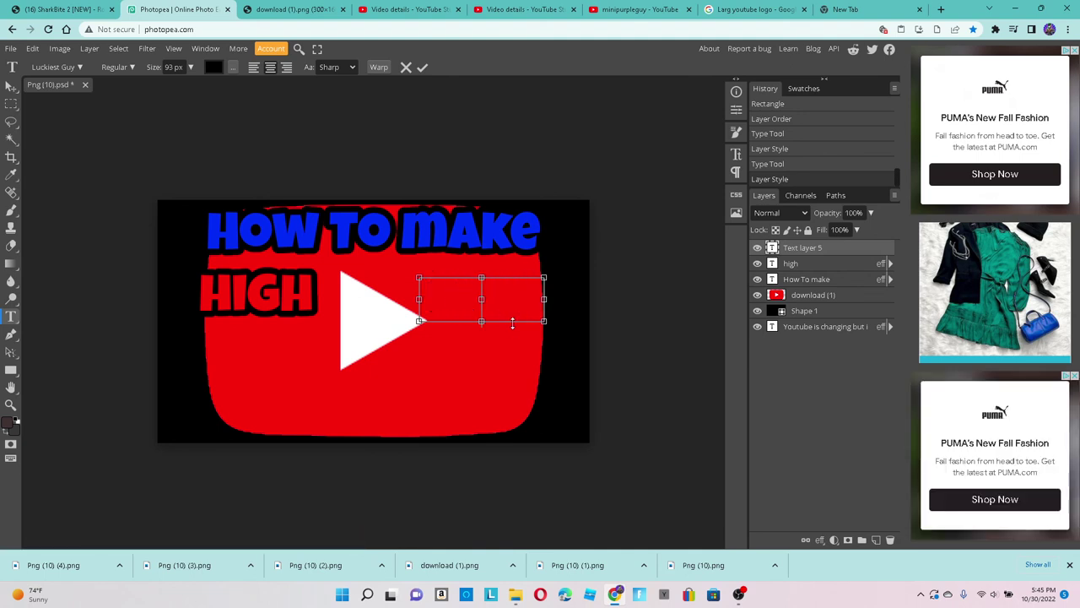
# Widen the empty text box toward the play triangle and enter "quallity" in it at a font size of 66 px
pyautogui.moveTo(418, 299); pyautogui.dragTo(397, 302)
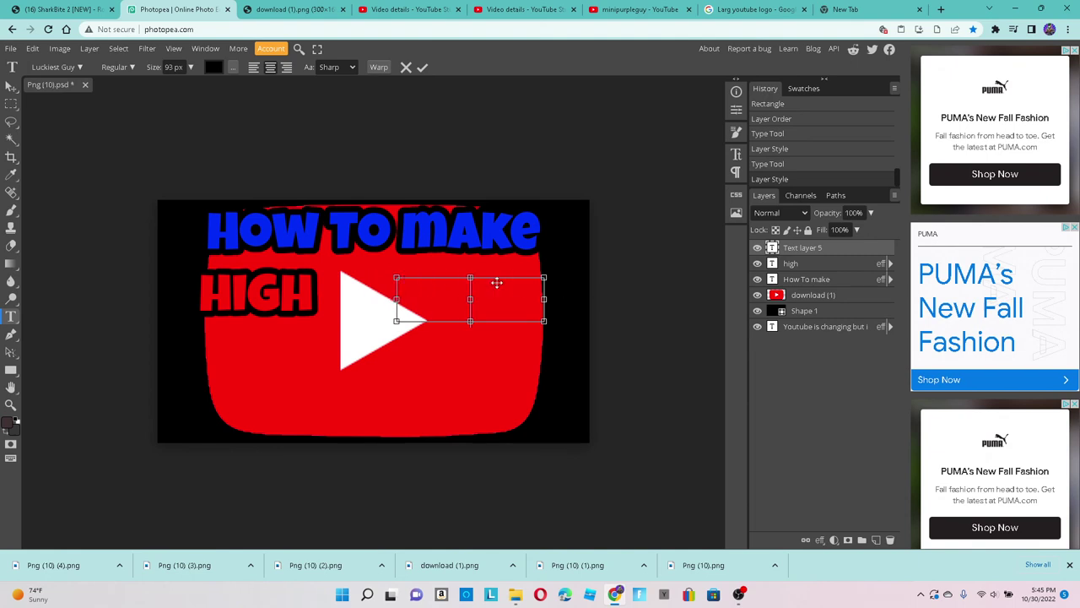
pyautogui.click(190, 67)
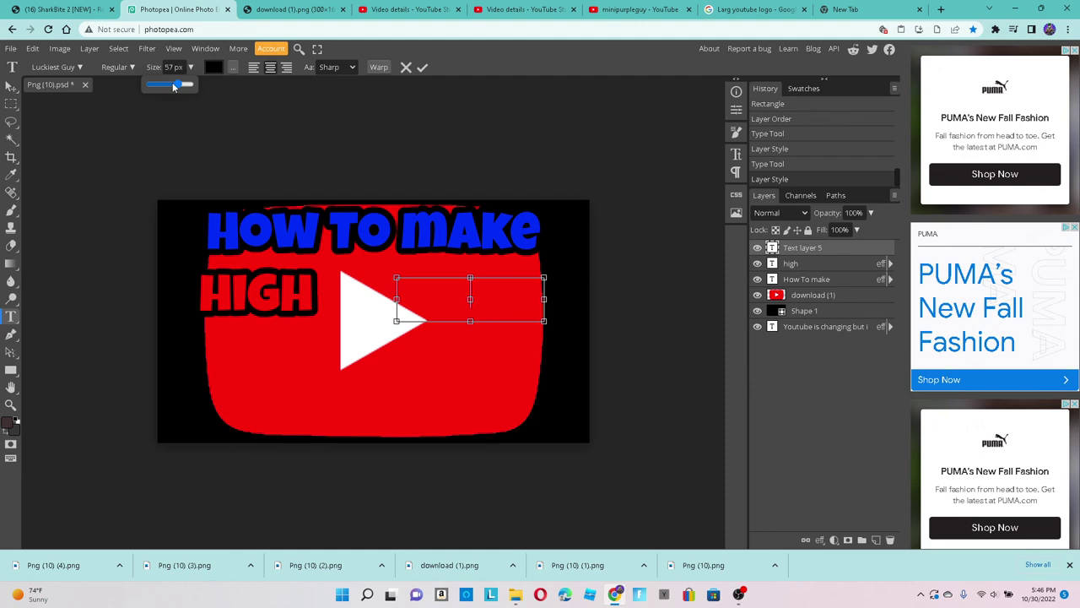
pyautogui.click(439, 288)
pyautogui.write('quallit')
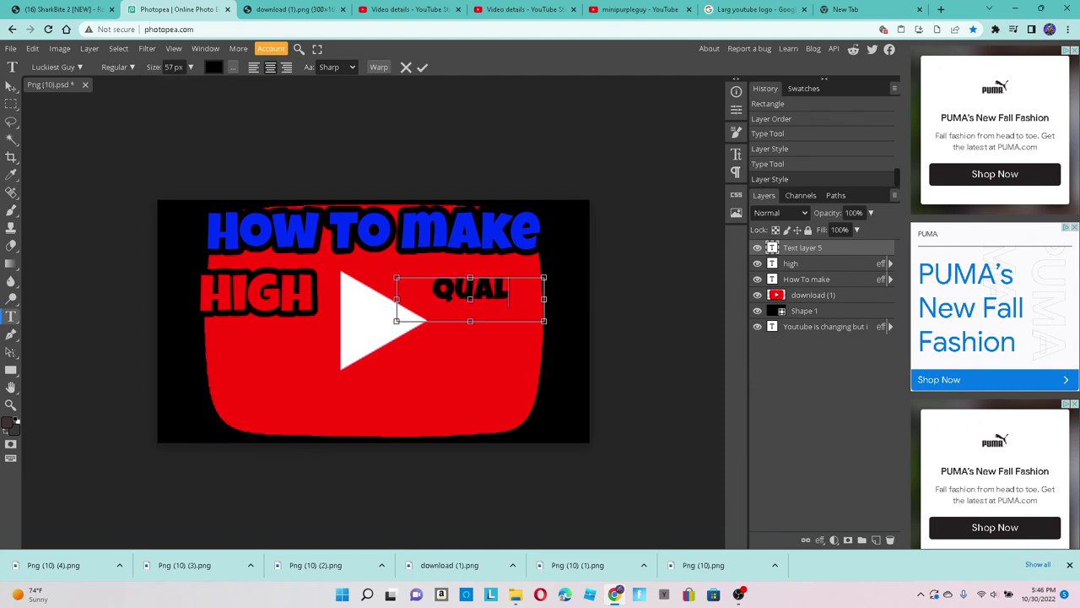
pyautogui.write('y')
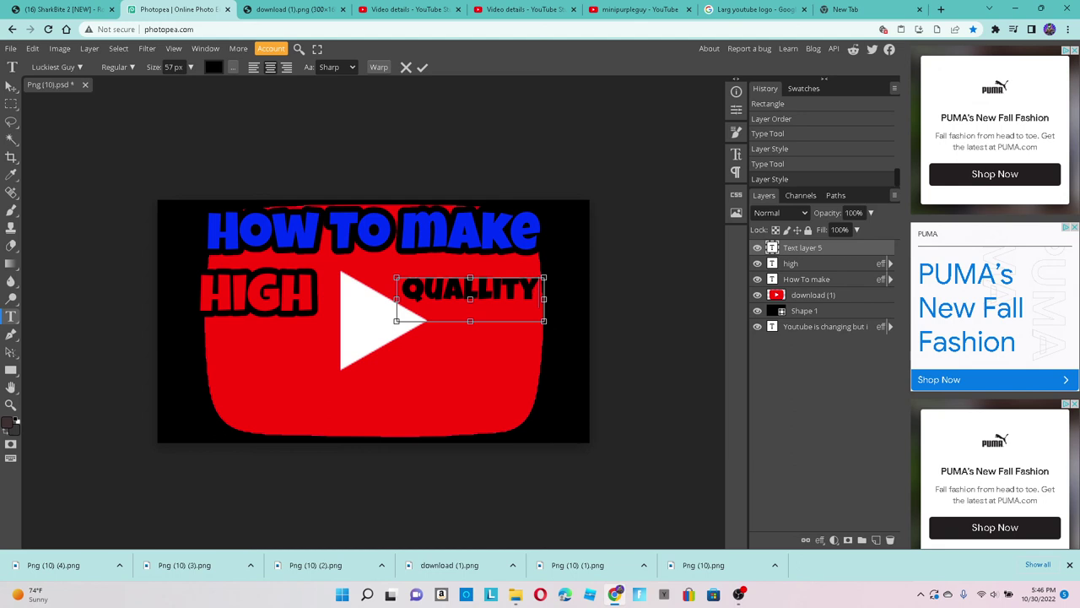
pyautogui.hotkey('ctrl', 'a')
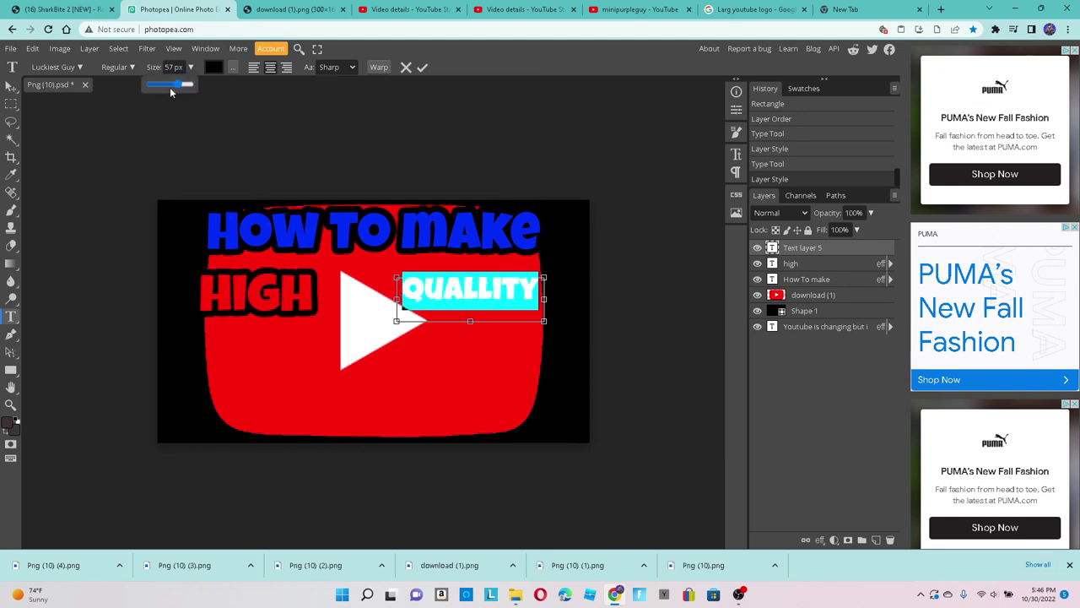
pyautogui.moveTo(179, 85); pyautogui.dragTo(180, 85)
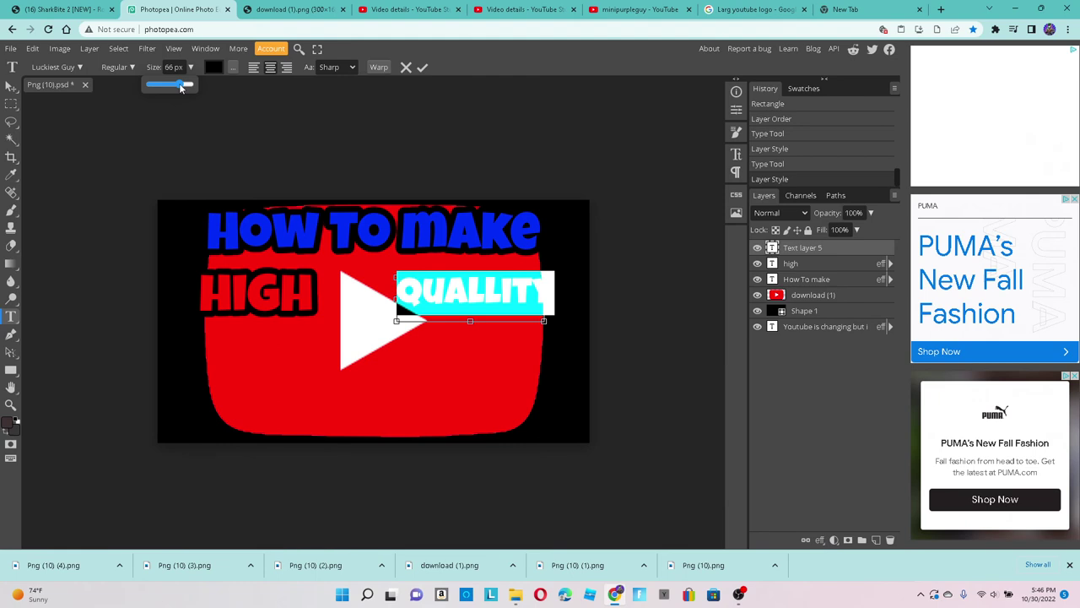
# Give the "quallity" text a magenta color overlay and an 11 px black outside stroke
pyautogui.rightClick(802, 258)
pyautogui.click(827, 262)
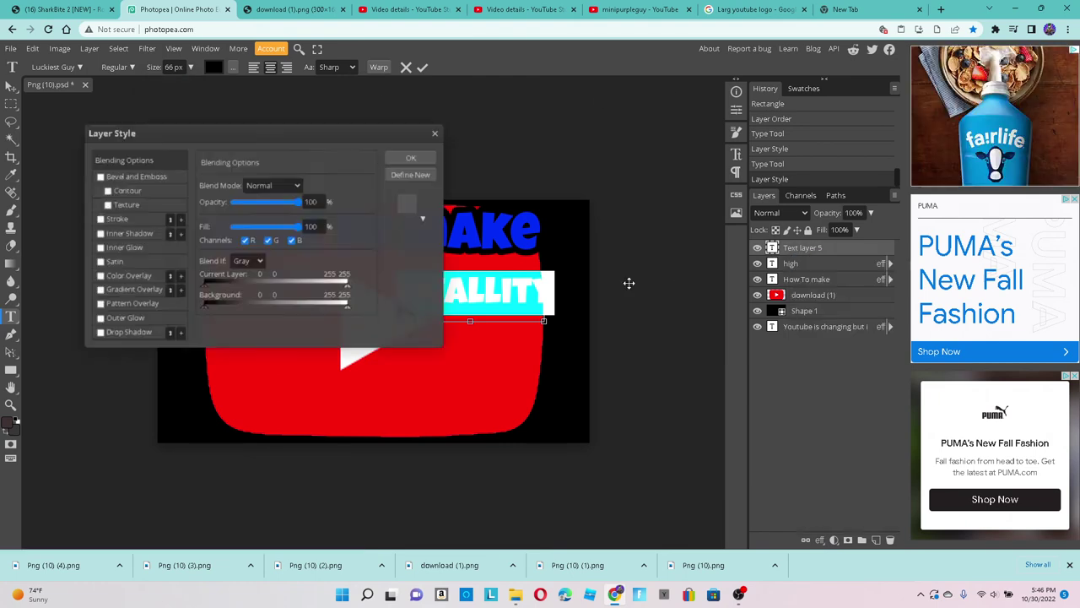
pyautogui.click(101, 275)
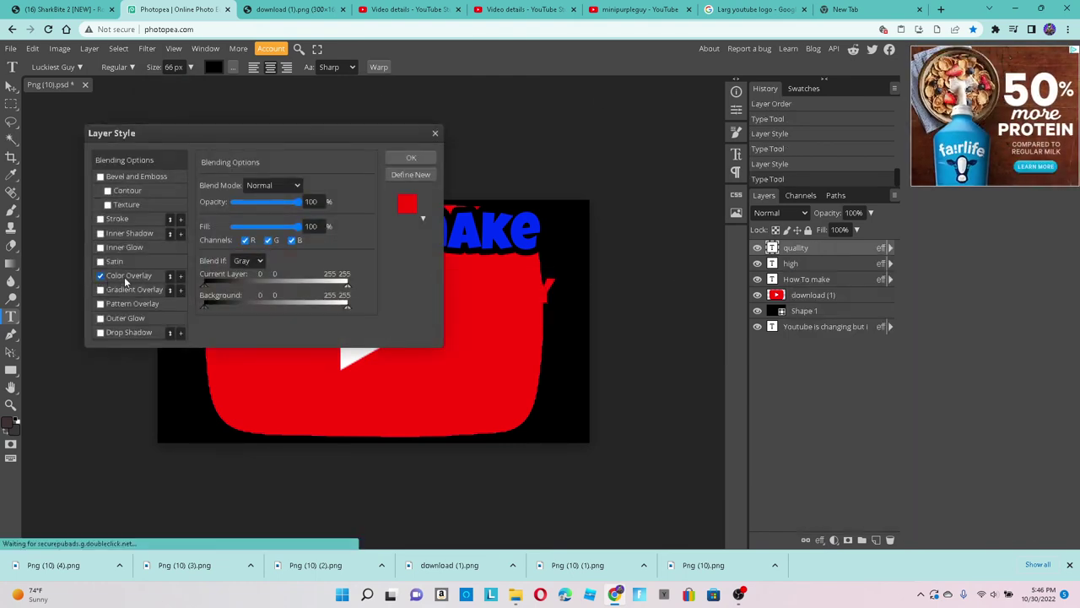
pyautogui.click(125, 276)
pyautogui.click(342, 200)
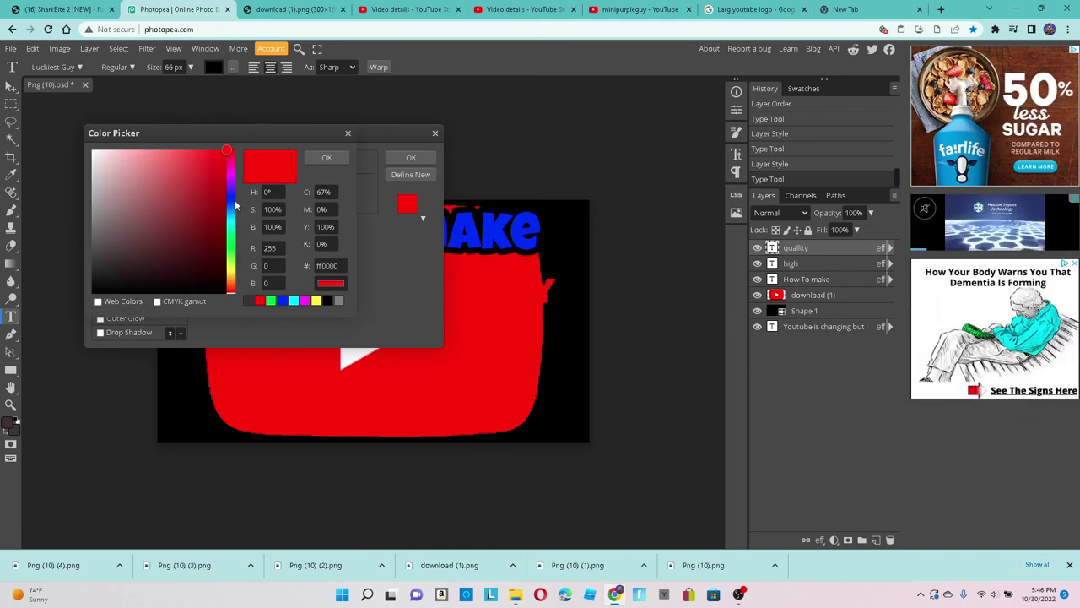
pyautogui.moveTo(230, 224); pyautogui.dragTo(238, 176)
pyautogui.click(326, 157)
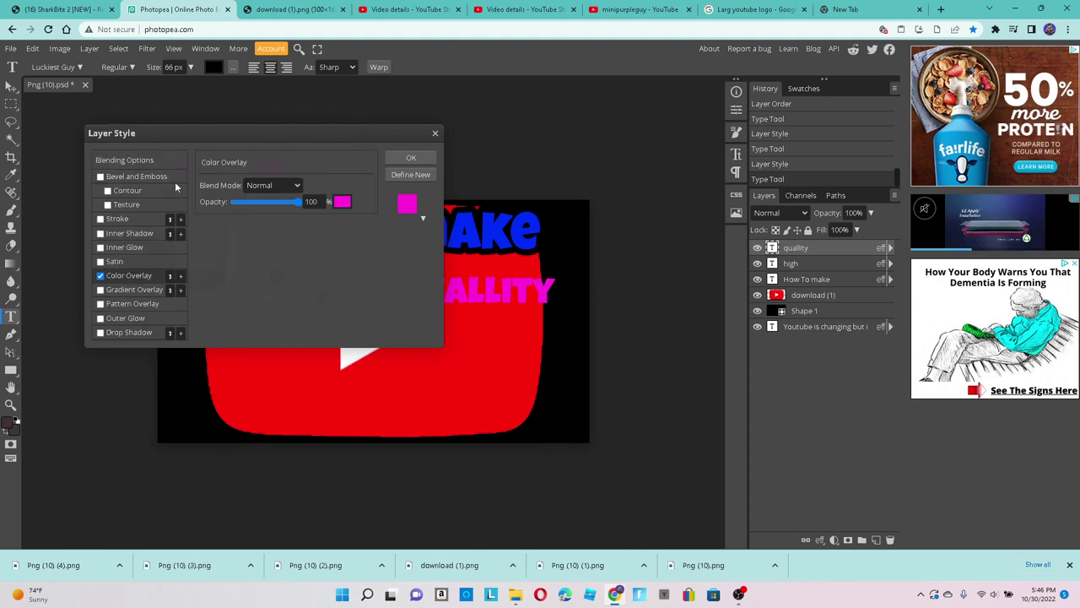
pyautogui.click(112, 220)
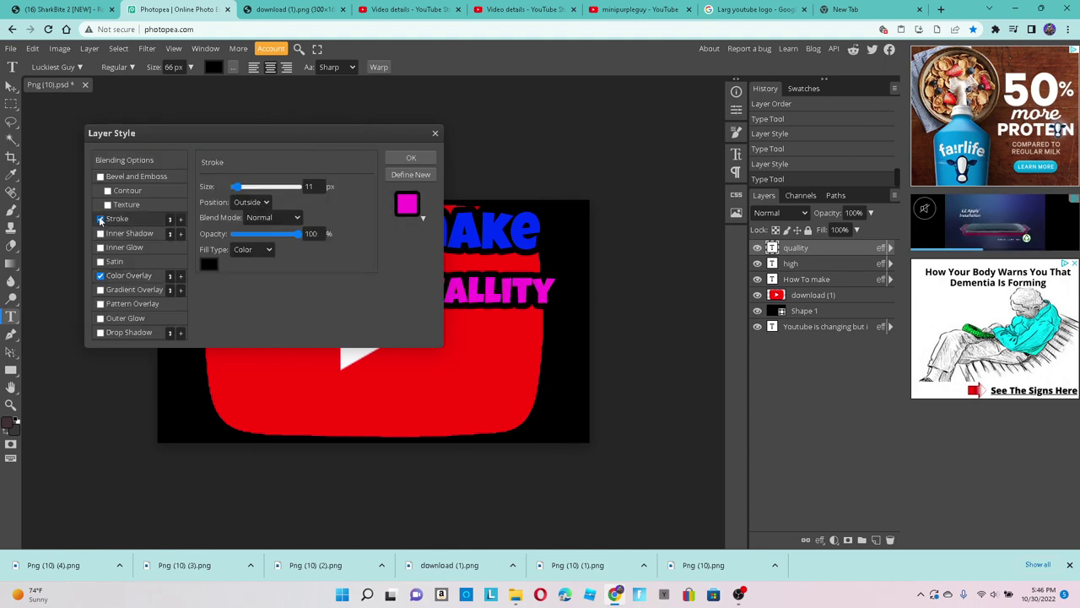
pyautogui.click(411, 158)
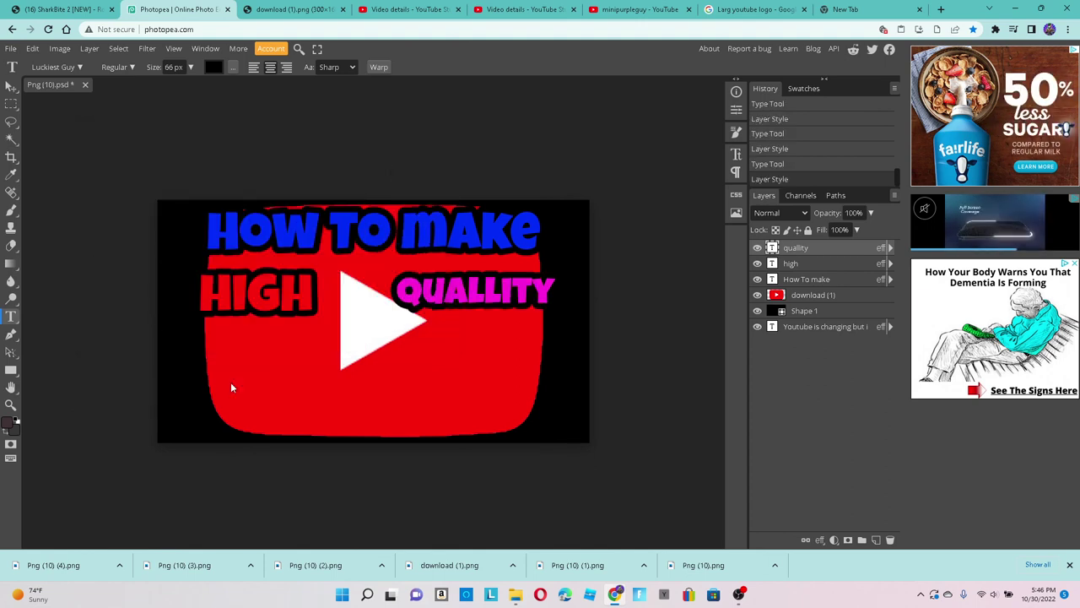
# Add the text "YouTube Thumbnail" in a box about 717 by 114 px along the bottom of the canvas
pyautogui.moveTo(170, 383); pyautogui.dragTo(573, 446)
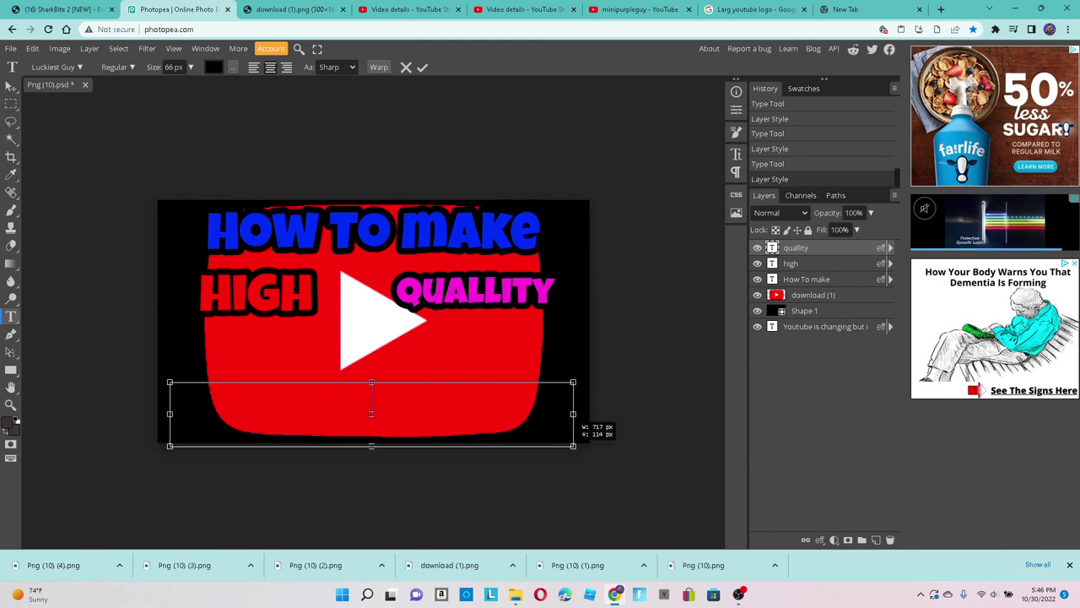
pyautogui.write('YO')
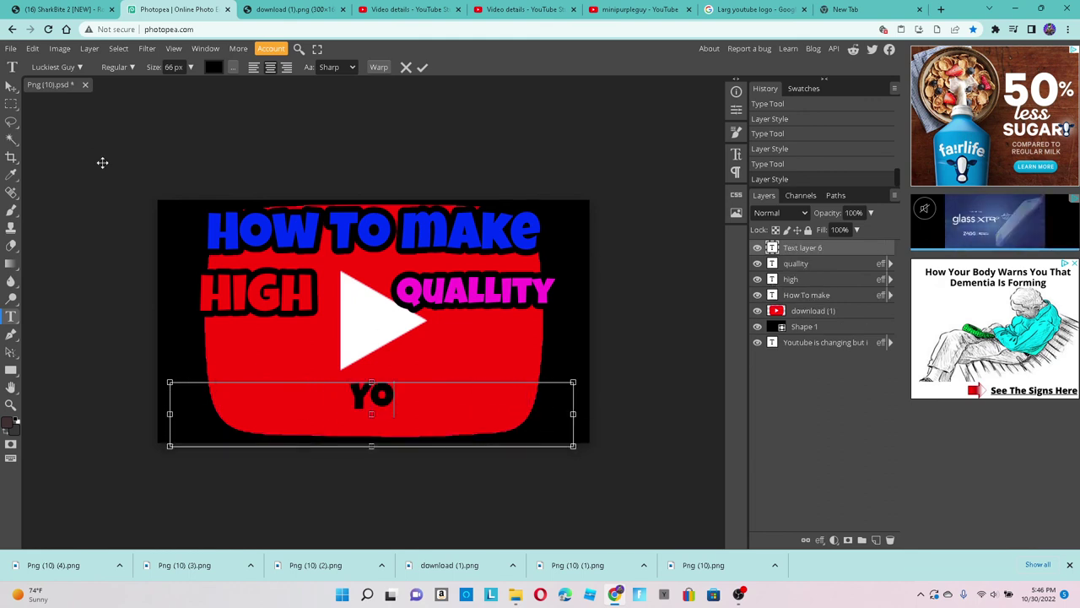
pyautogui.write('UTUBE ')
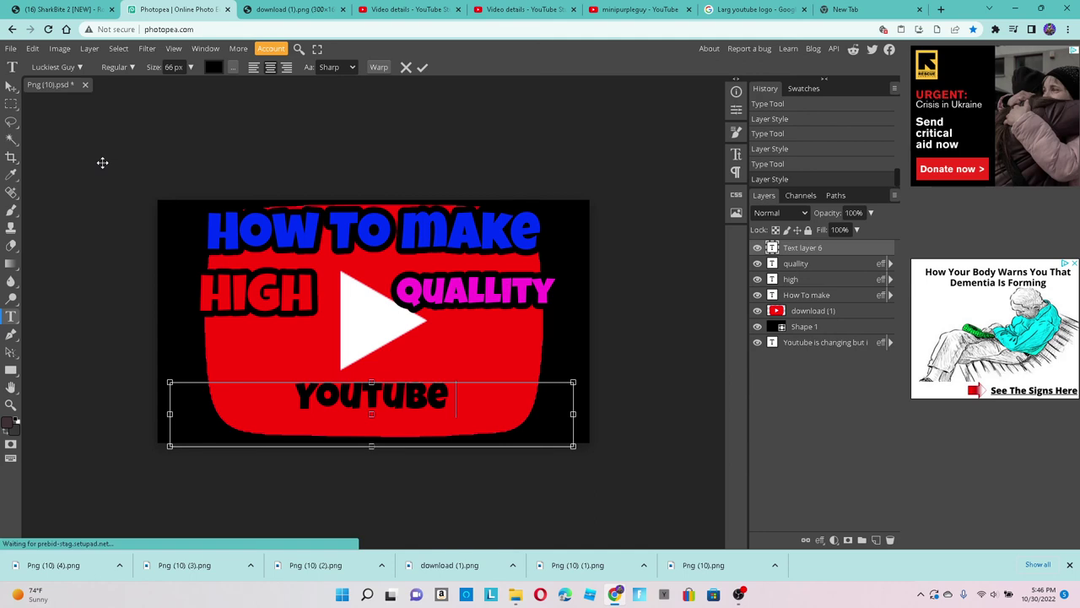
pyautogui.write('THUMBI')
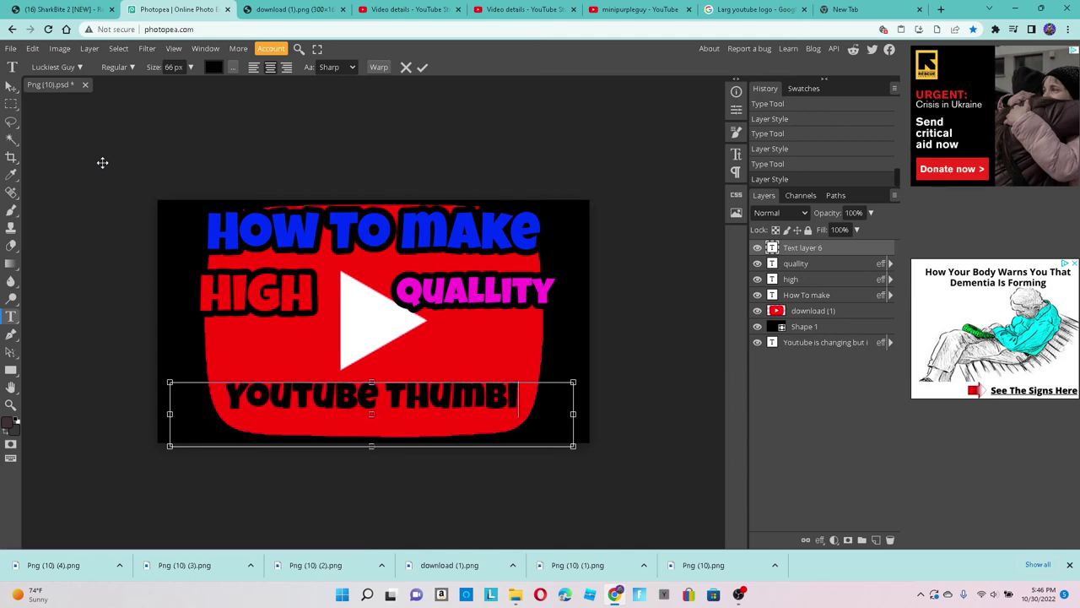
pyautogui.press('BackSpace')
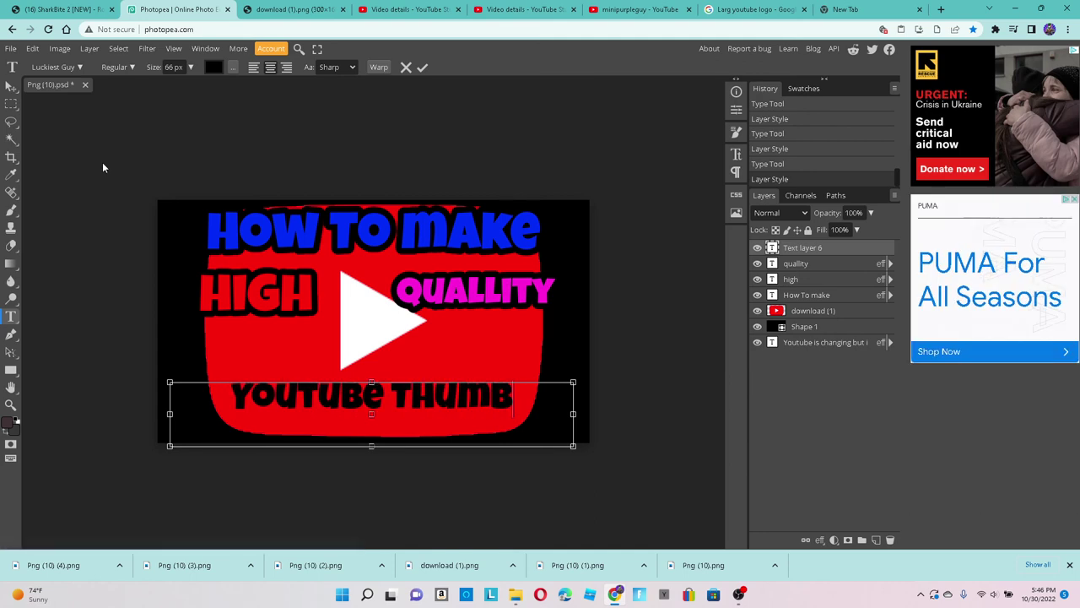
pyautogui.write('NAIL')
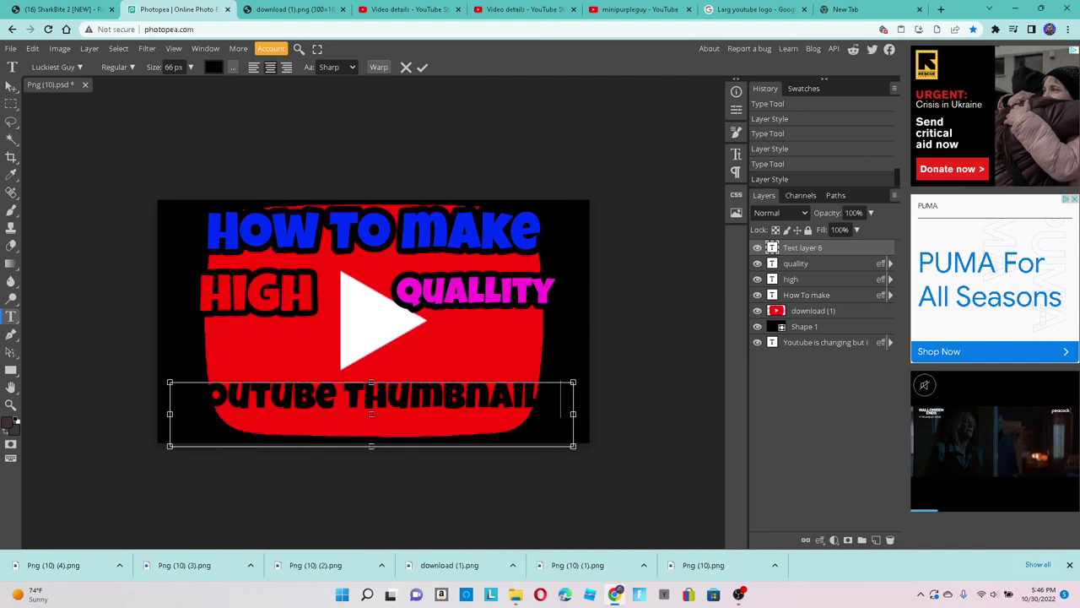
# Color the word "YouTube" in the lower text line pure red (ff0000)
pyautogui.moveTo(338, 397); pyautogui.dragTo(190, 397)
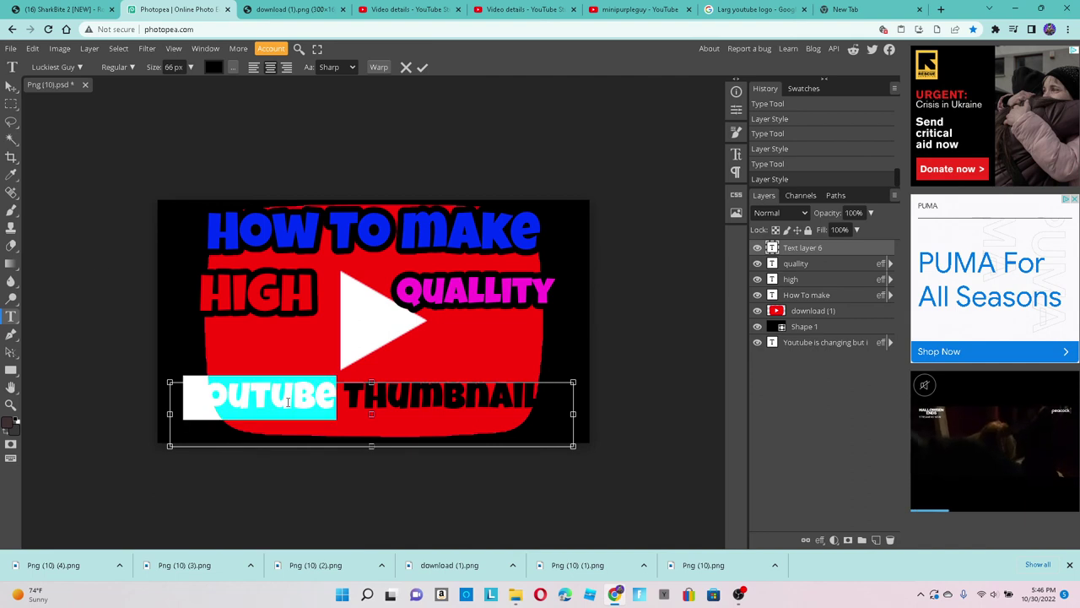
pyautogui.click(213, 67)
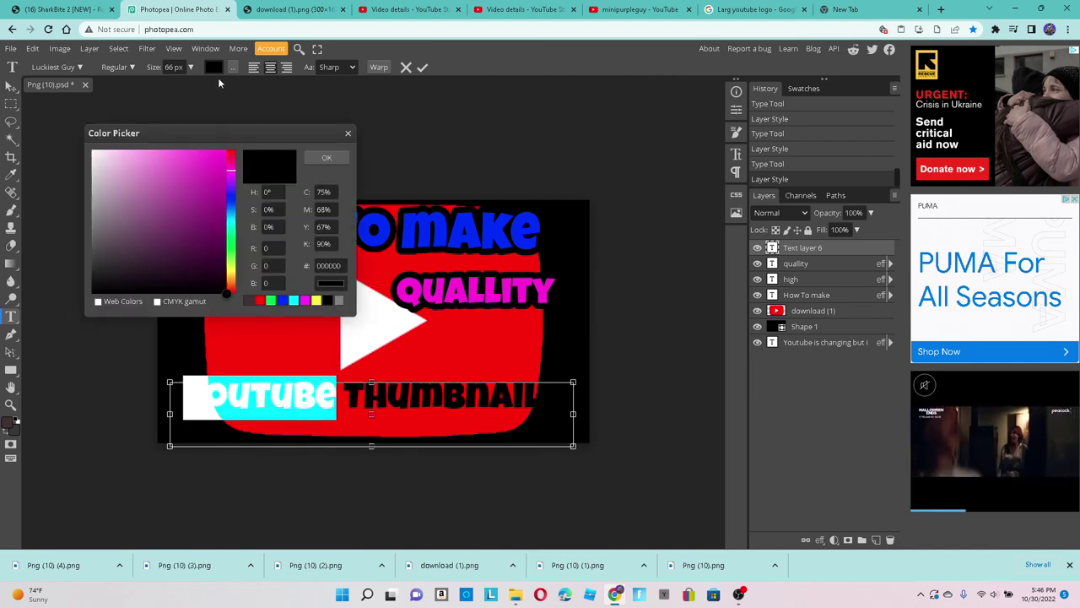
pyautogui.moveTo(230, 171); pyautogui.dragTo(233, 133)
pyautogui.click(227, 150)
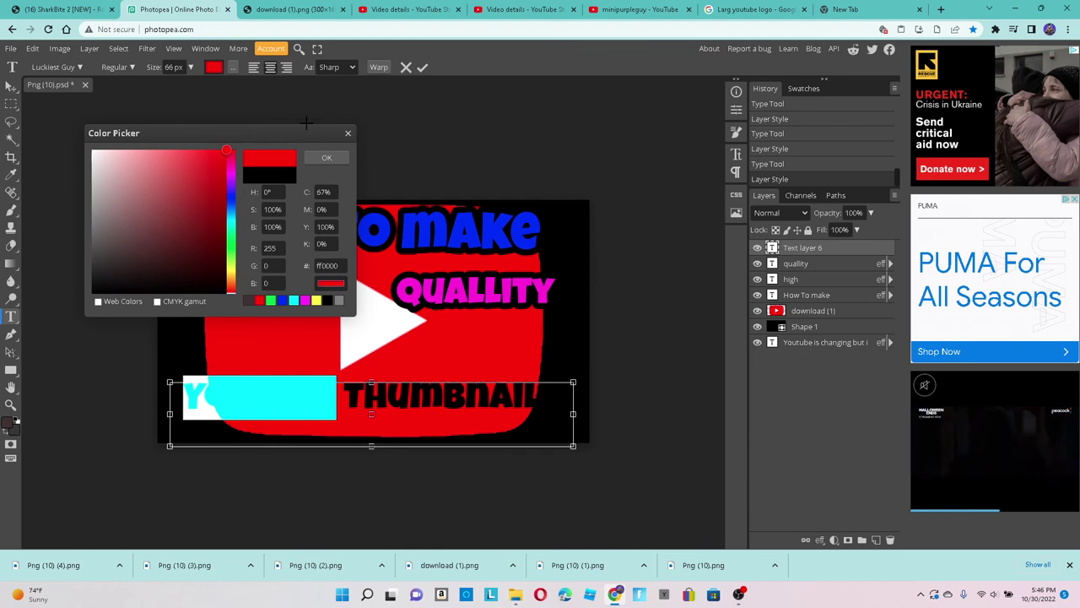
pyautogui.click(337, 159)
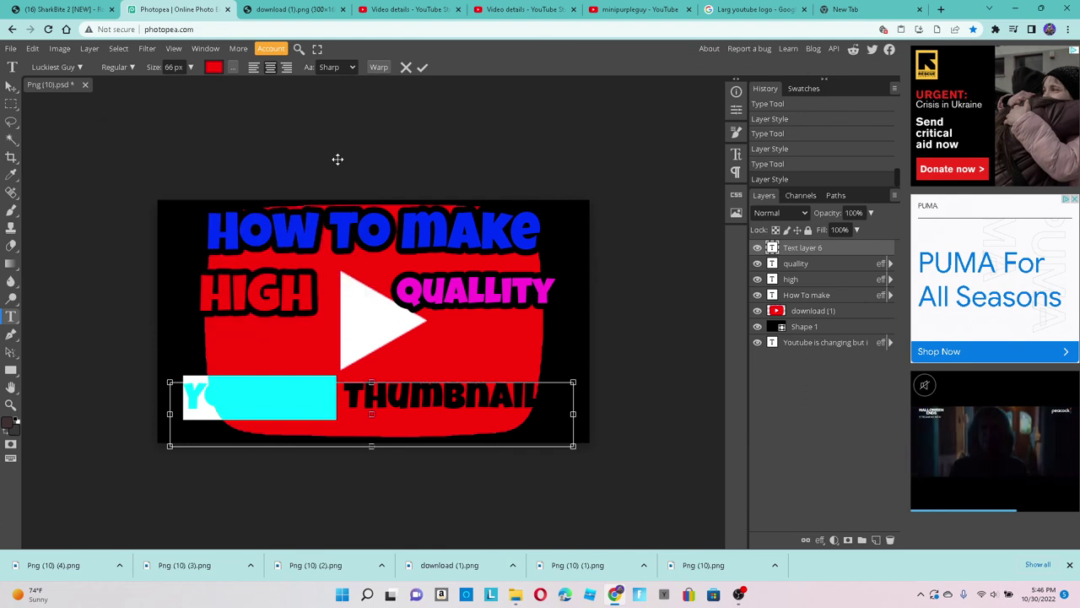
# Color the word "Thumbnail" in the same text line blue-violet (4800ff)
pyautogui.click(344, 397)
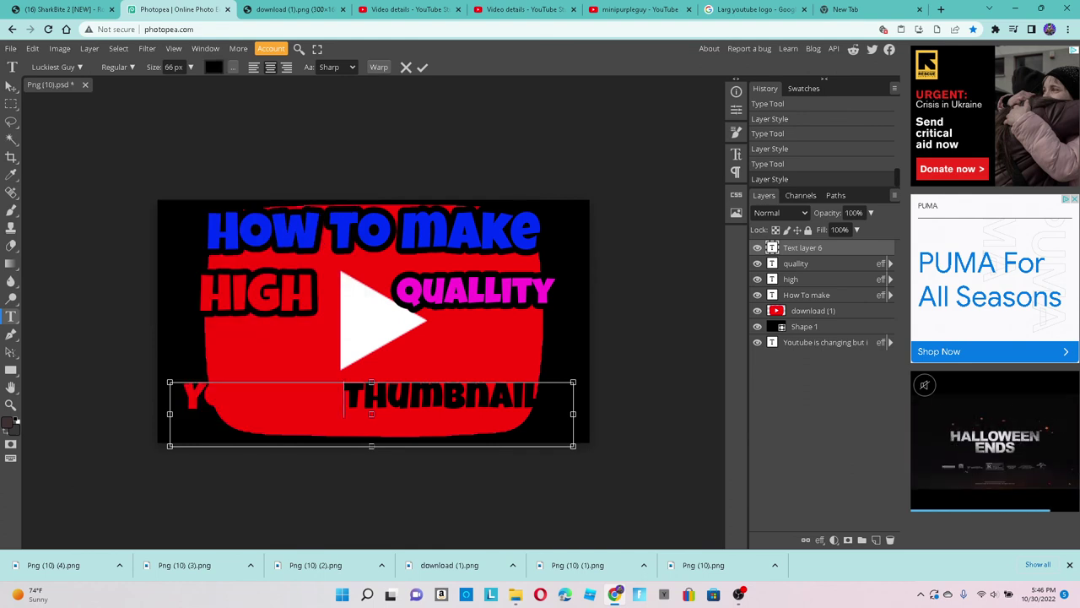
pyautogui.moveTo(345, 397); pyautogui.dragTo(540, 397)
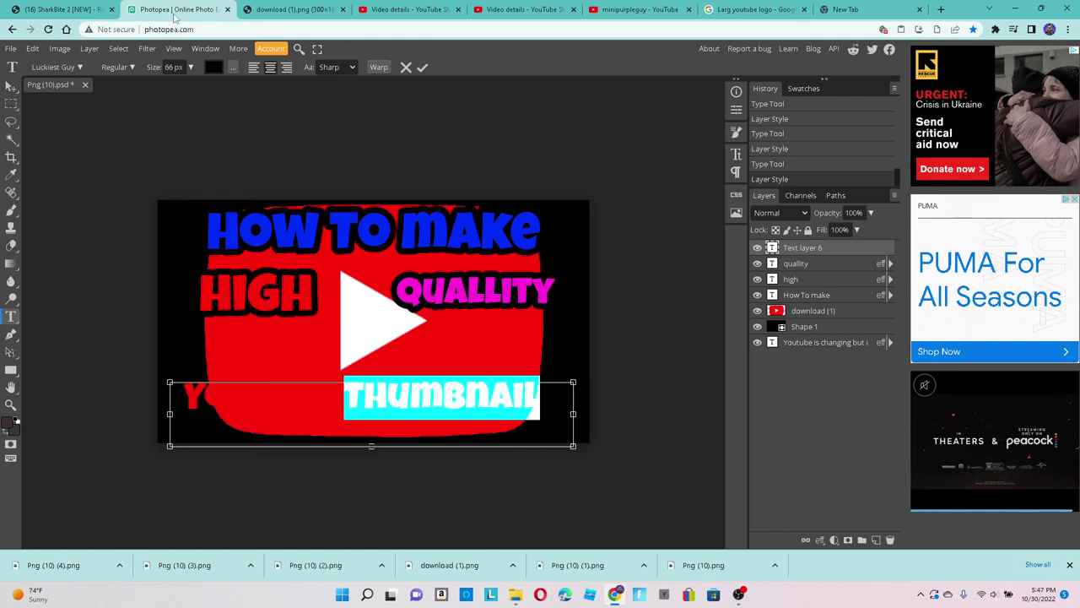
pyautogui.click(215, 67)
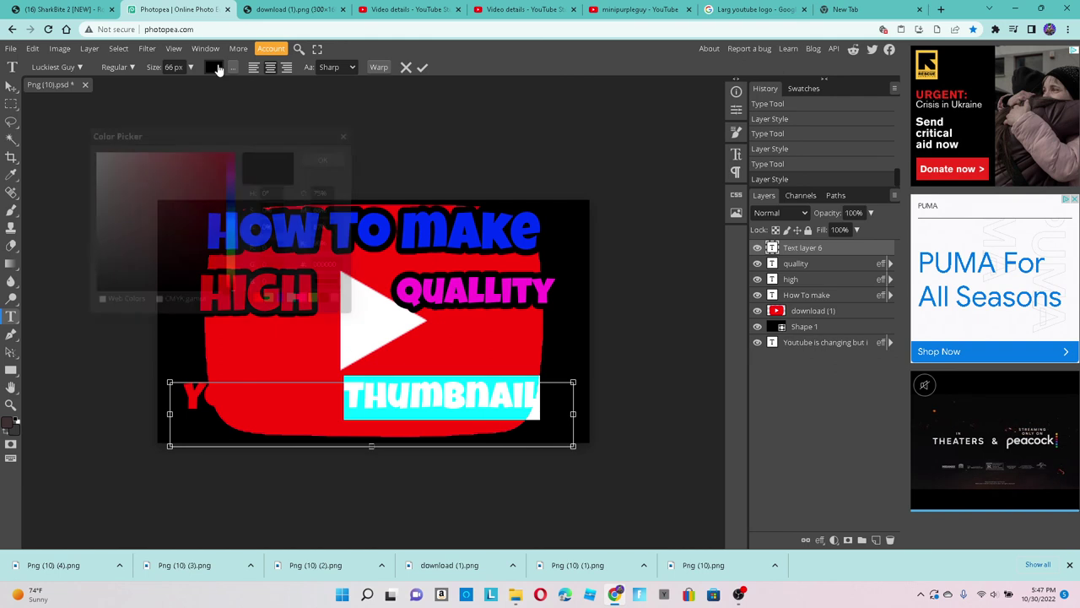
pyautogui.click(230, 195)
pyautogui.click(211, 186)
pyautogui.click(327, 158)
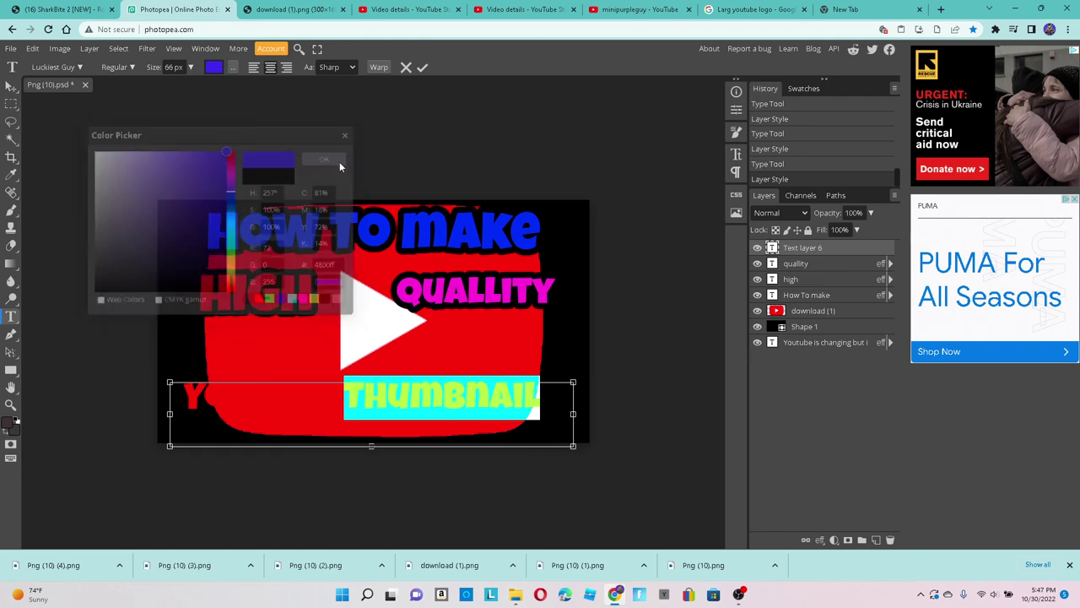
# Add an 11 px black outside stroke to the "YouTube Thumbnail" text layer
pyautogui.rightClick(820, 249)
pyautogui.click(824, 257)
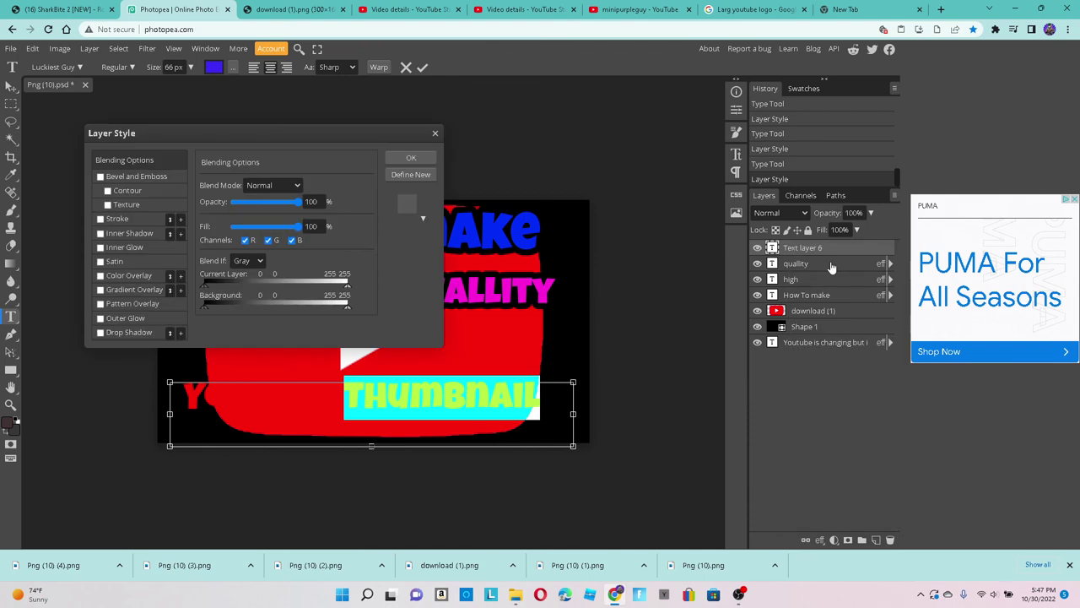
pyautogui.click(106, 220)
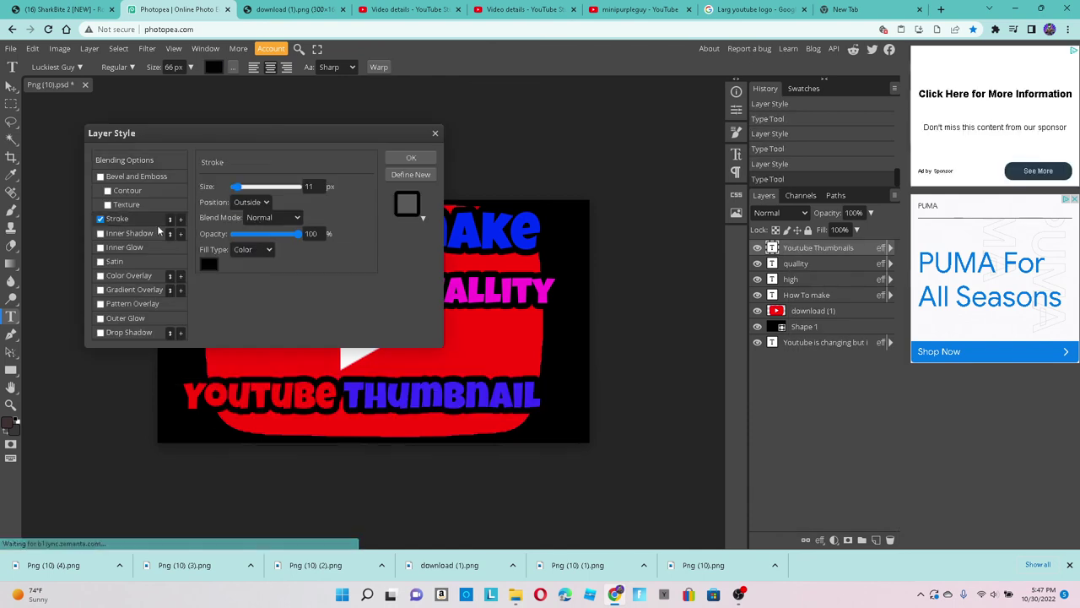
pyautogui.click(410, 158)
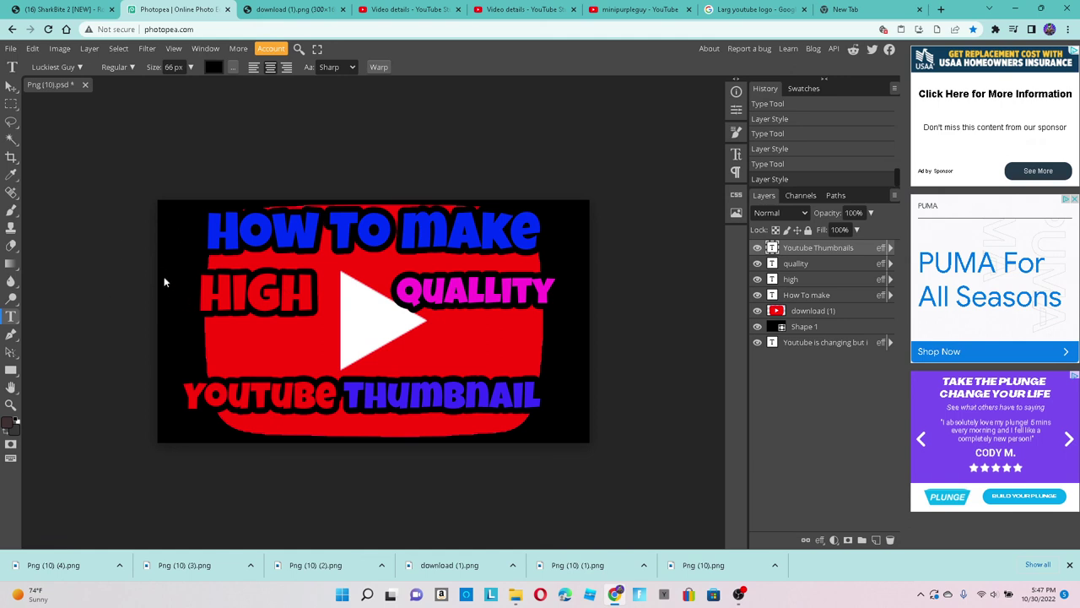
# Add the text "free" at 150 px across the middle of the canvas and place its layer directly below the "How To make" layer
pyautogui.moveTo(163, 276); pyautogui.dragTo(600, 383)
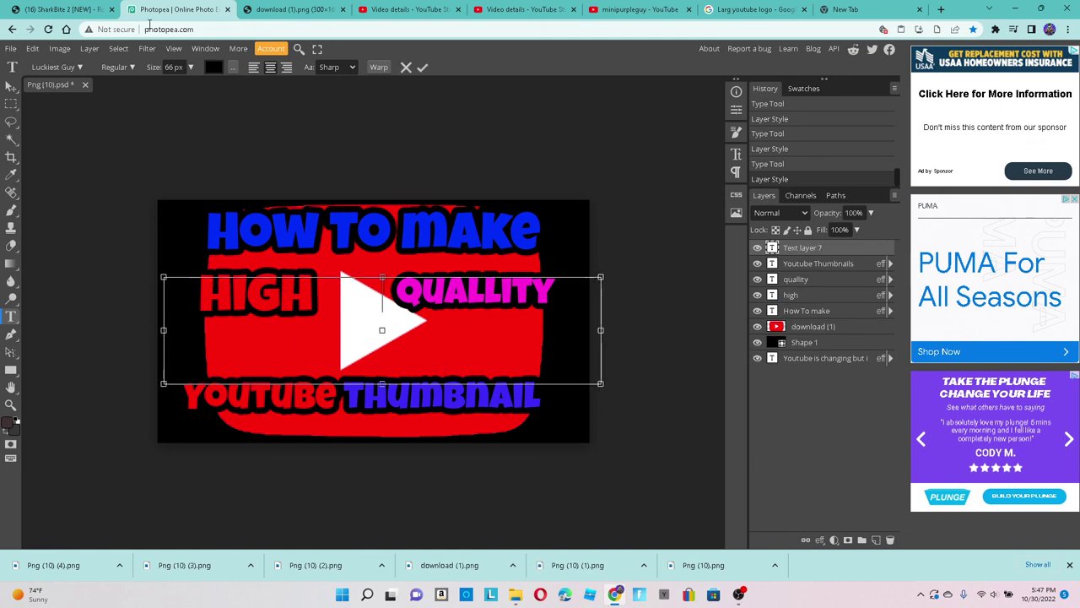
pyautogui.click(189, 69)
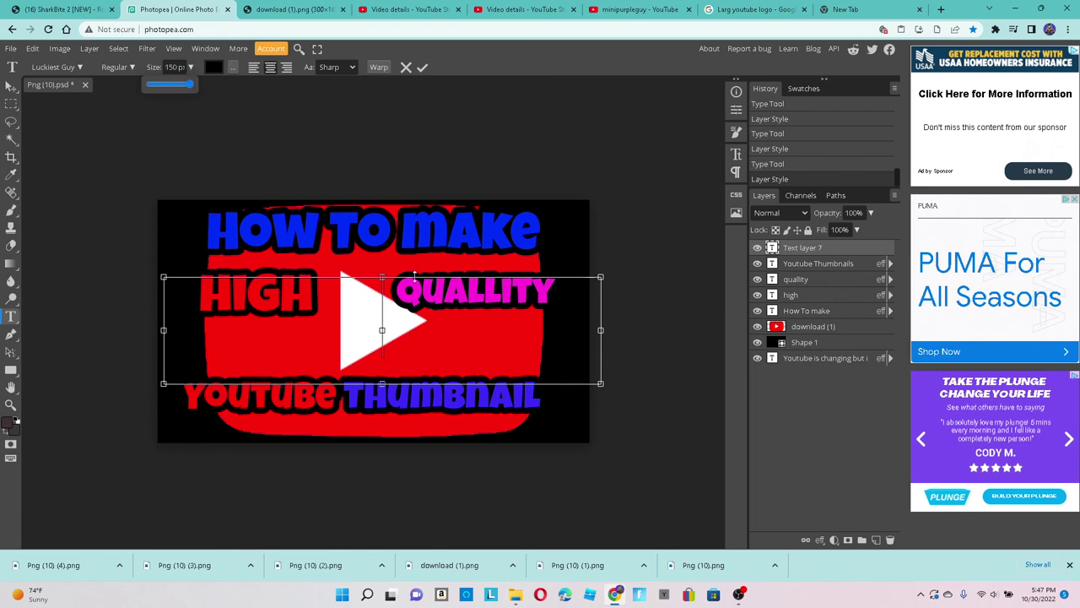
pyautogui.write('Free')
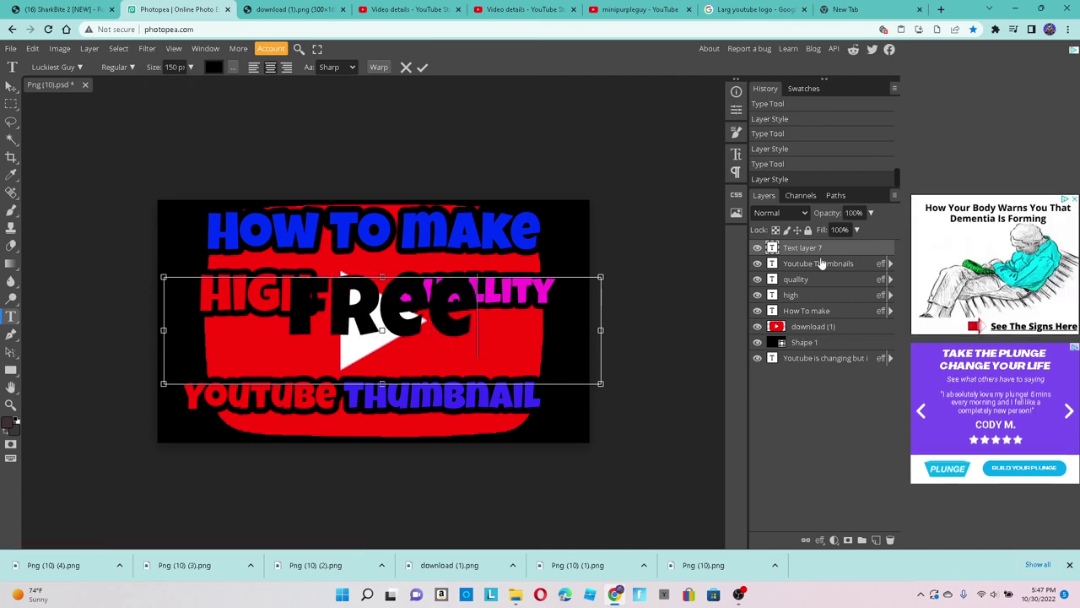
pyautogui.moveTo(810, 249); pyautogui.dragTo(850, 327)
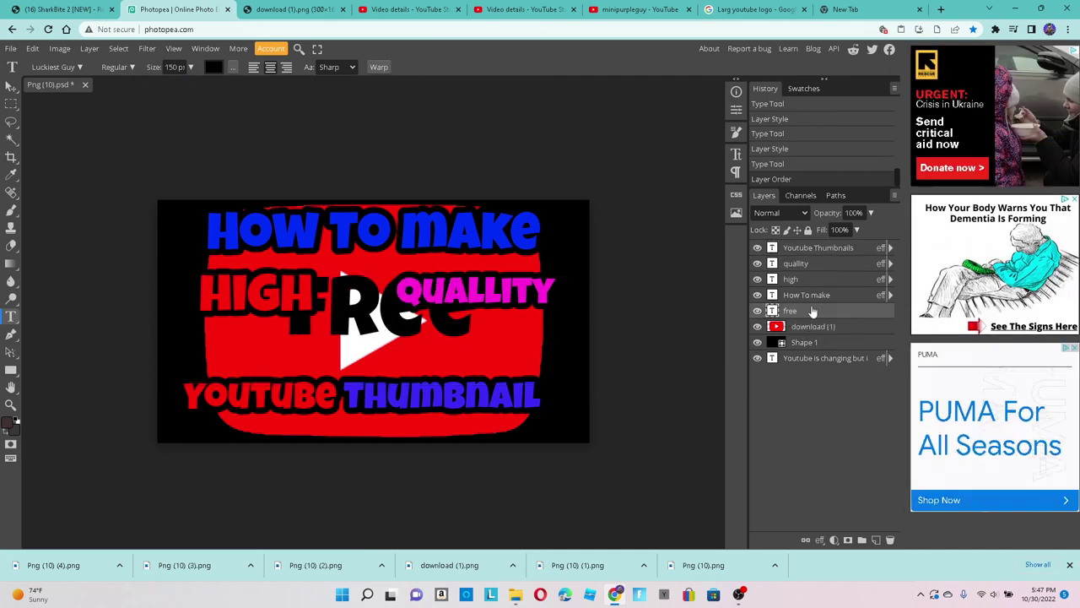
# Give the "free" text a bright green color overlay (12ff00) and a black stroke
pyautogui.rightClick(812, 311)
pyautogui.click(745, 275)
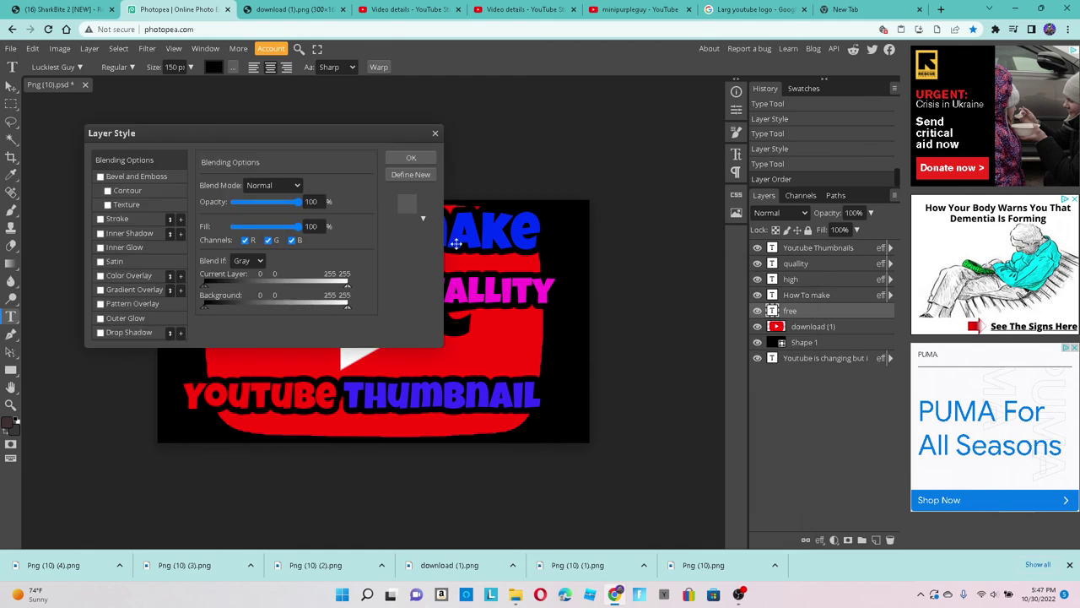
pyautogui.click(100, 275)
pyautogui.click(129, 275)
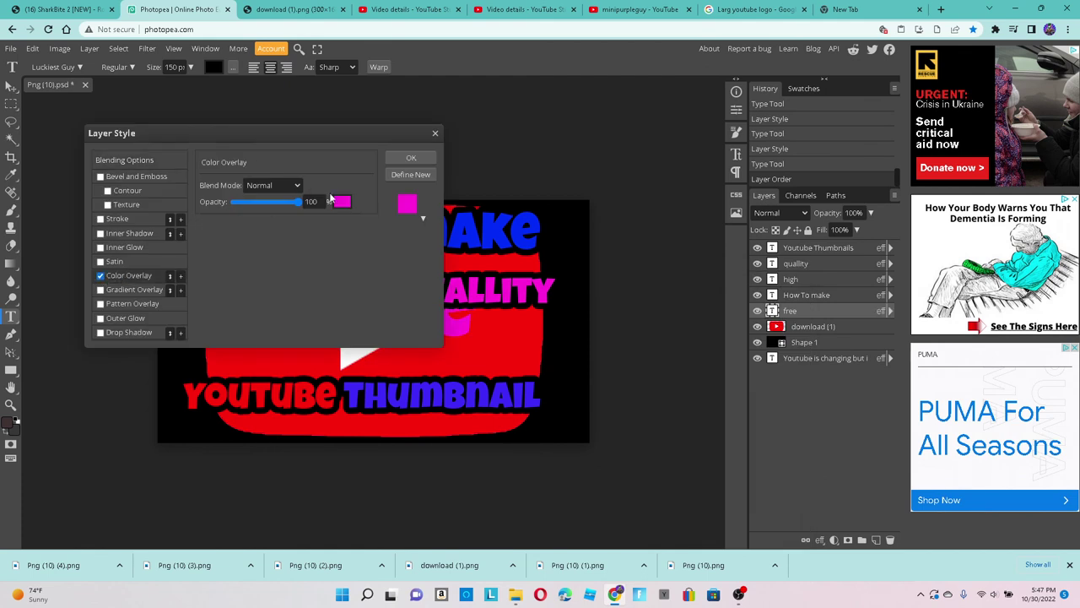
pyautogui.click(336, 201)
pyautogui.click(232, 251)
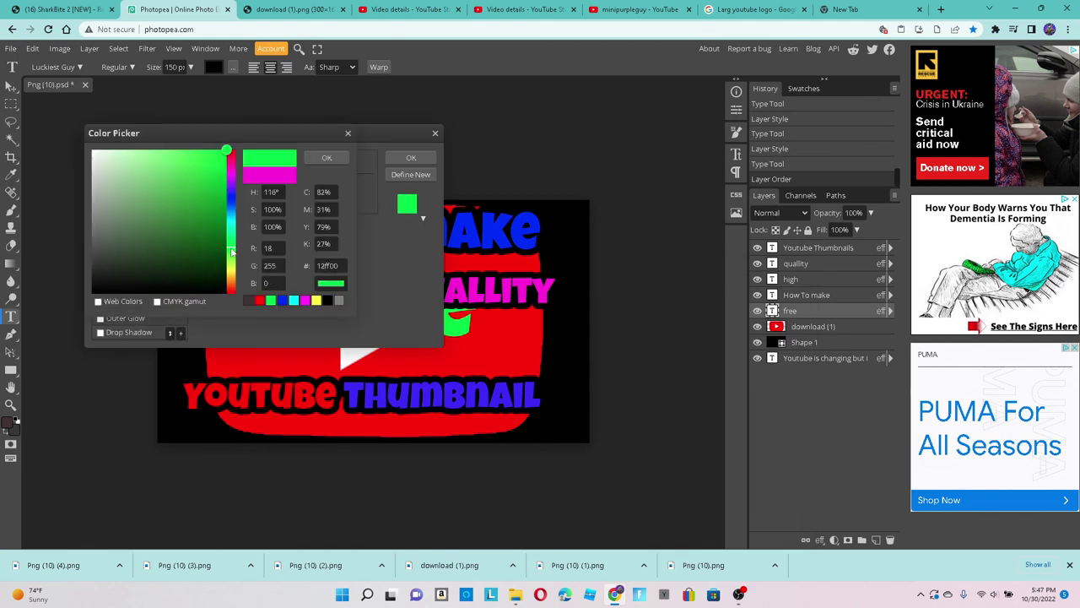
pyautogui.click(314, 160)
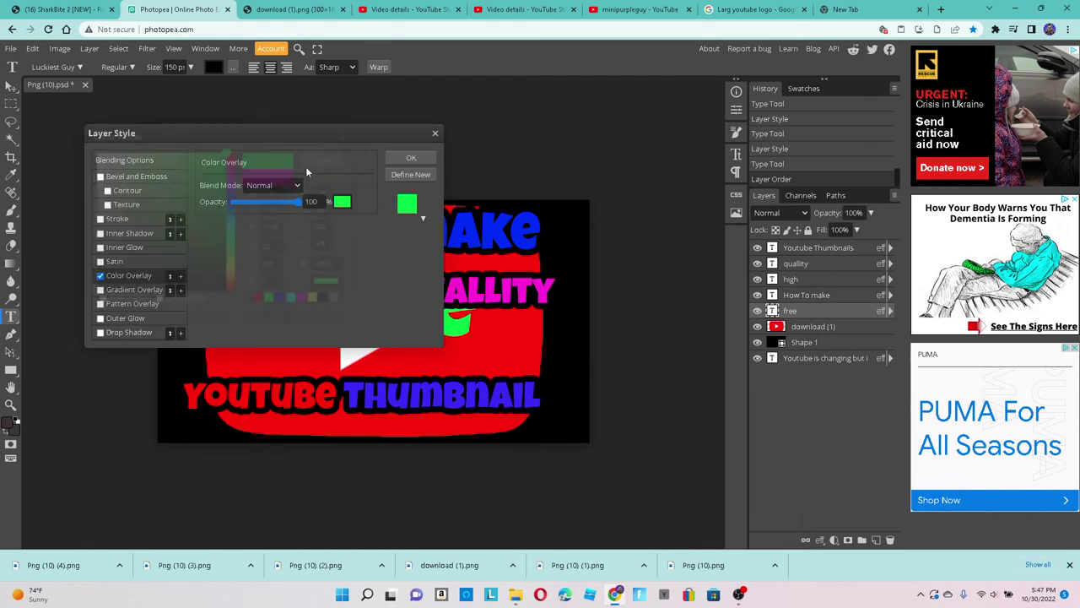
pyautogui.click(408, 157)
# Move the "free" text slightly down and to the right, clear of the word "high"
pyautogui.click(11, 86)
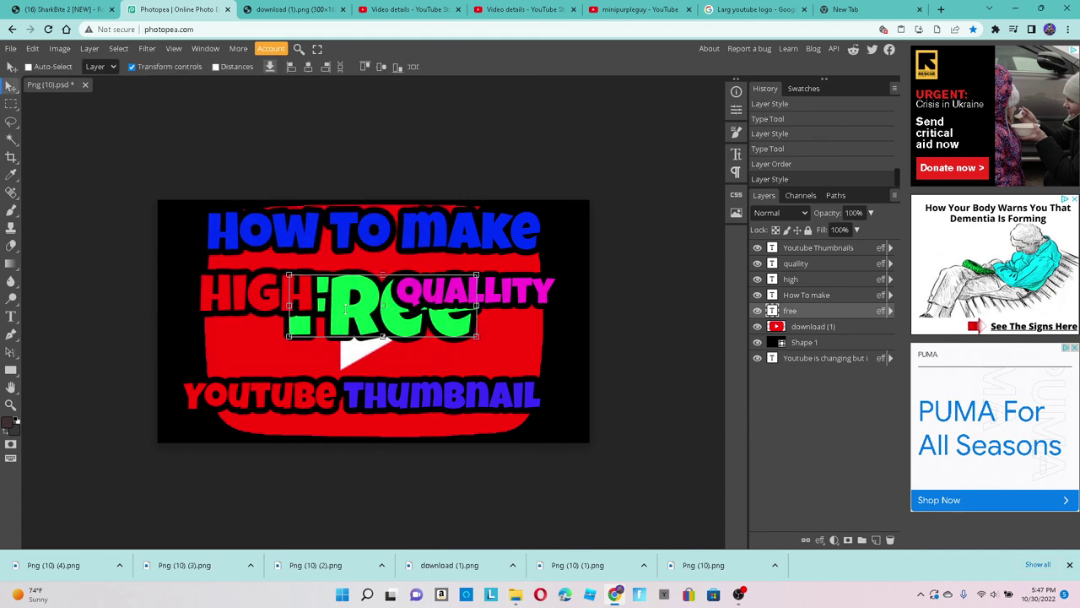
pyautogui.moveTo(341, 320); pyautogui.dragTo(322, 335)
pyautogui.hotkey('shift', 'Right')
pyautogui.hotkey('shift', 'Right')
pyautogui.hotkey('shift', 'Right')
pyautogui.hotkey('shift', 'Right')
pyautogui.hotkey('shift', 'Right')
pyautogui.hotkey('shift', 'Right')
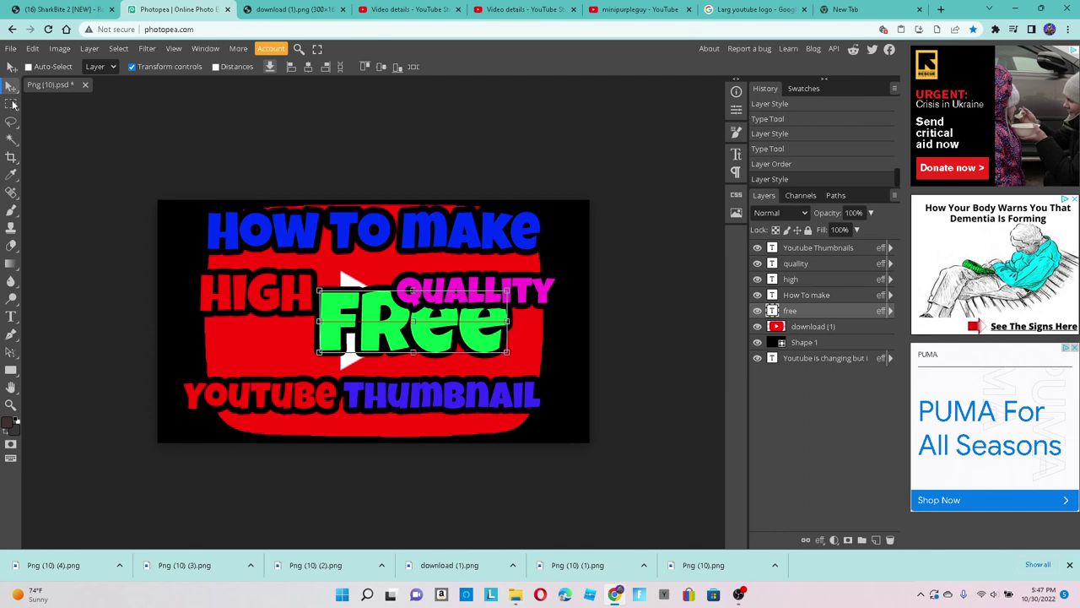
# Insert "for" before "free" and center the text box horizontally just above the "YouTube Thumbnail" line
pyautogui.click(11, 316)
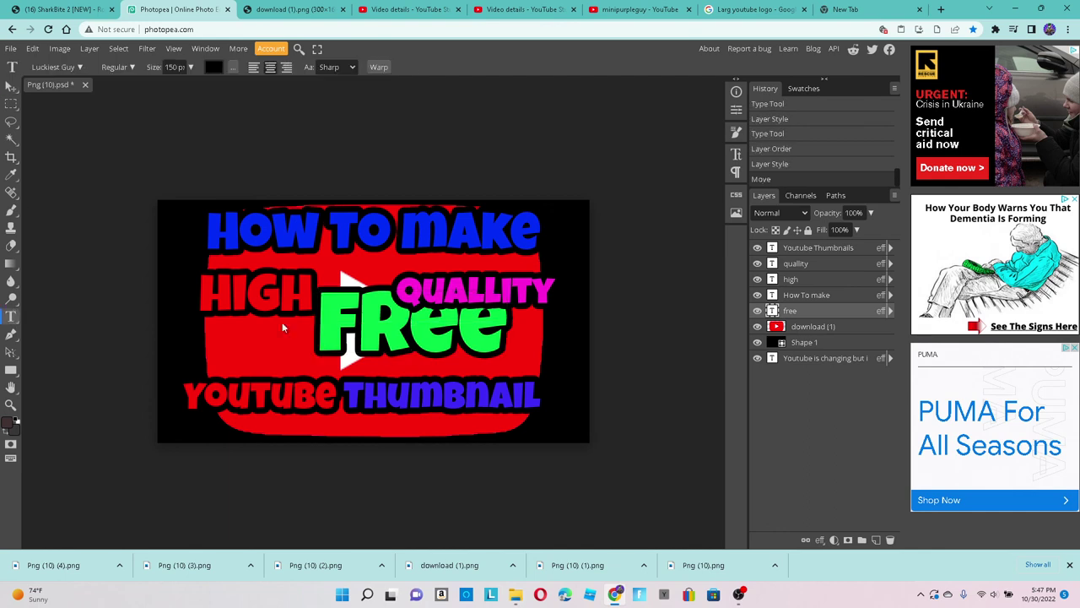
pyautogui.click(336, 320)
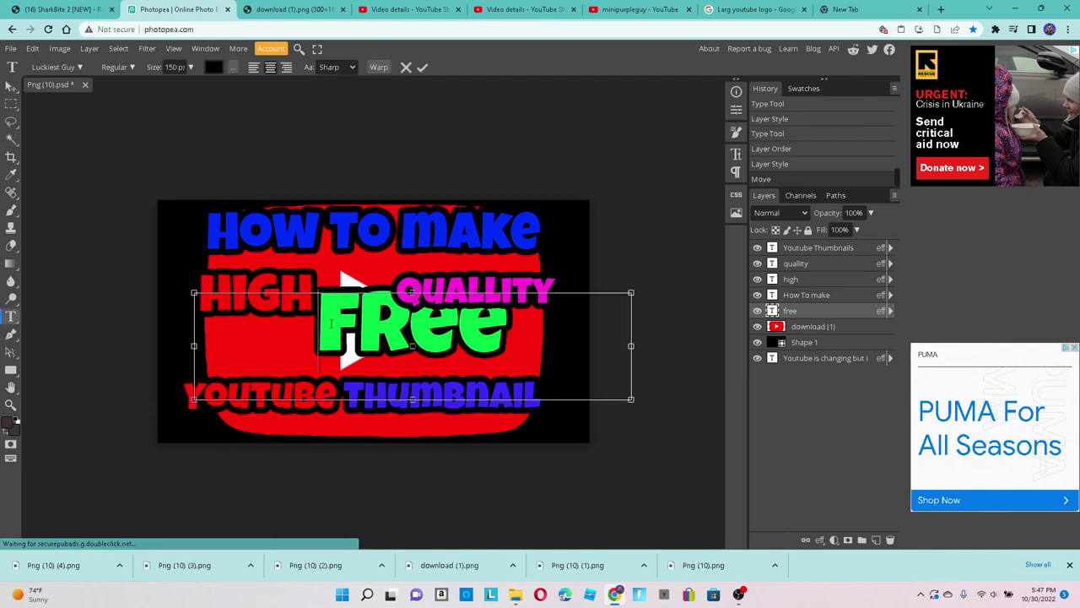
pyautogui.write('for')
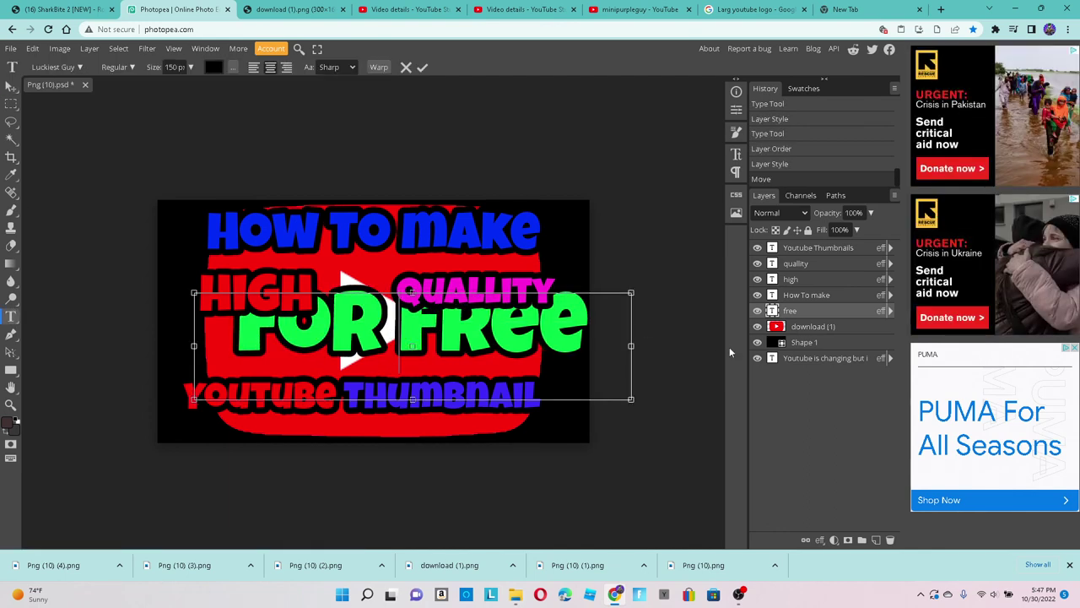
pyautogui.moveTo(697, 360); pyautogui.dragTo(653, 380)
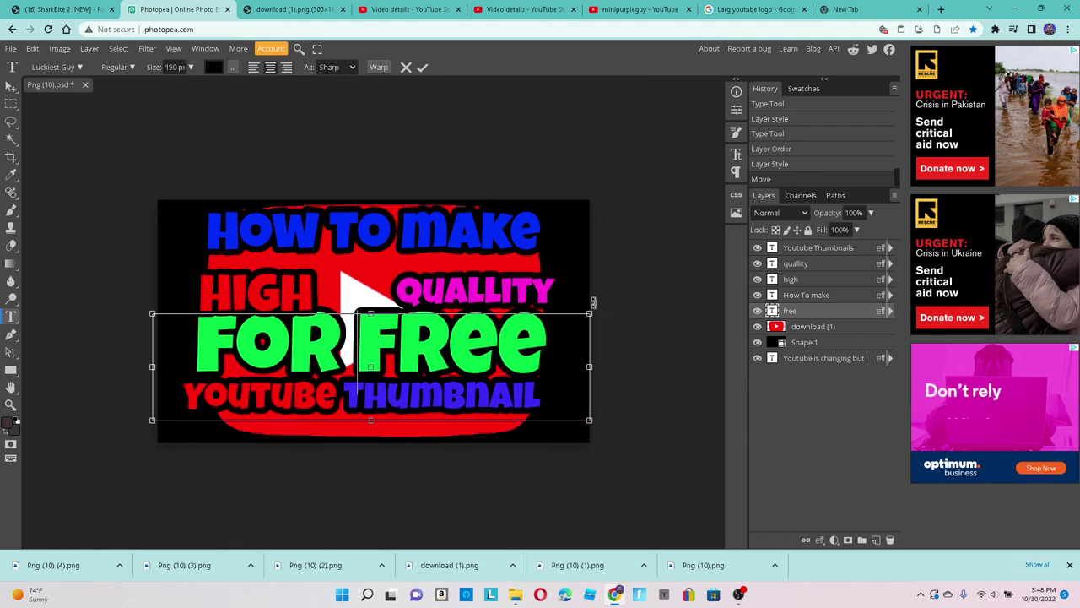
# Rotate the "for free" text counterclockwise into an upward diagonal and shift it up and left across the play triangle
pyautogui.moveTo(593, 303); pyautogui.dragTo(513, 237)
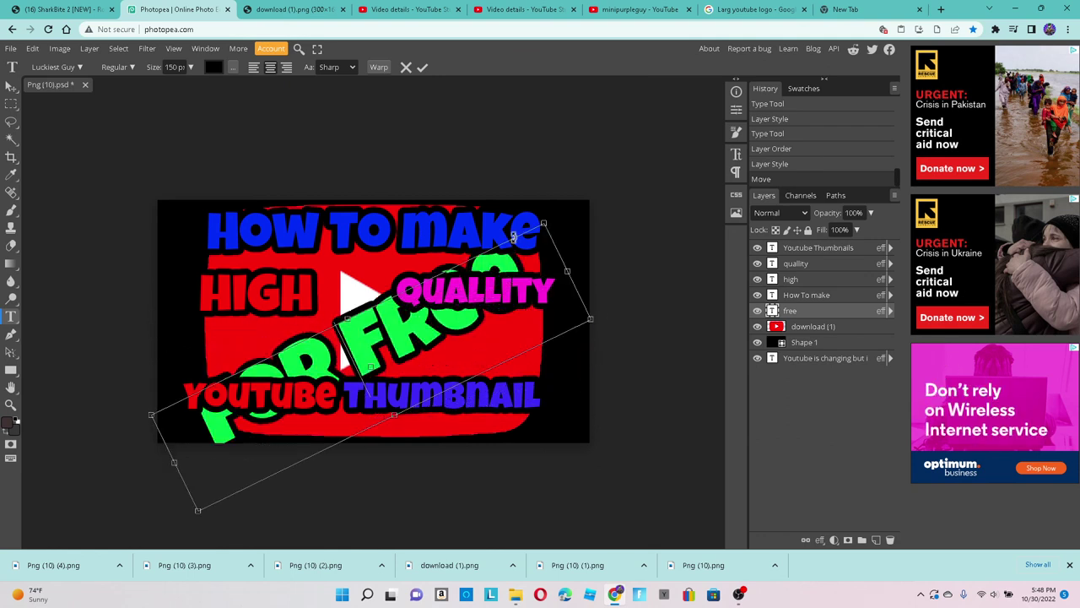
pyautogui.hotkey('shift', 'Up')
pyautogui.hotkey('shift', 'Up')
pyautogui.hotkey('shift', 'Up')
pyautogui.hotkey('shift', 'Left')
pyautogui.hotkey('shift', 'Left')
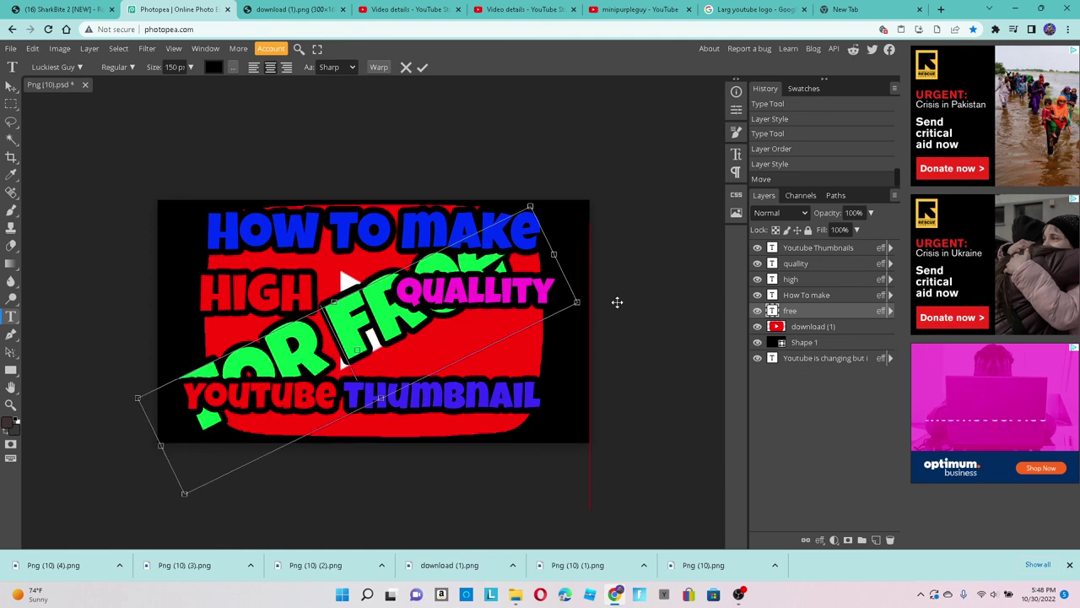
pyautogui.press('Left')
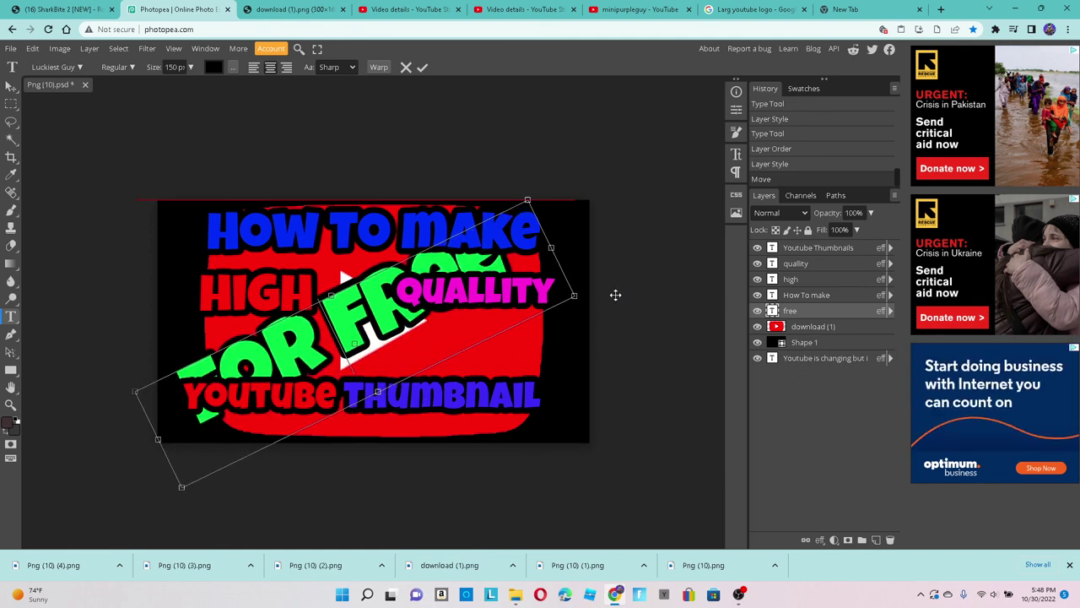
pyautogui.hotkey('shift', 'Left')
pyautogui.hotkey('shift', 'Left')
pyautogui.hotkey('shift', 'Up')
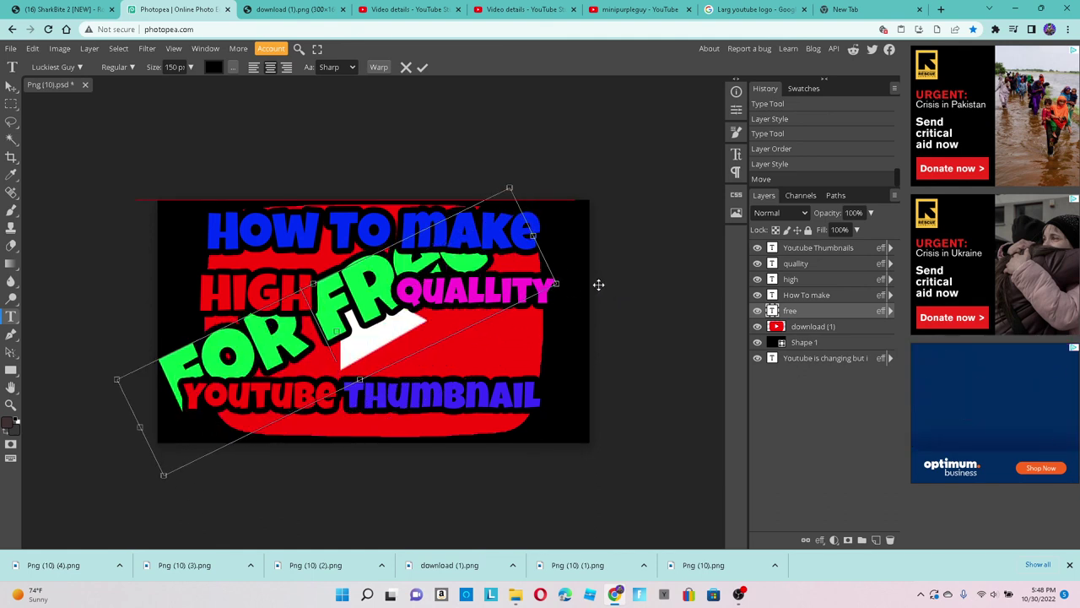
pyautogui.moveTo(601, 290); pyautogui.dragTo(601, 291)
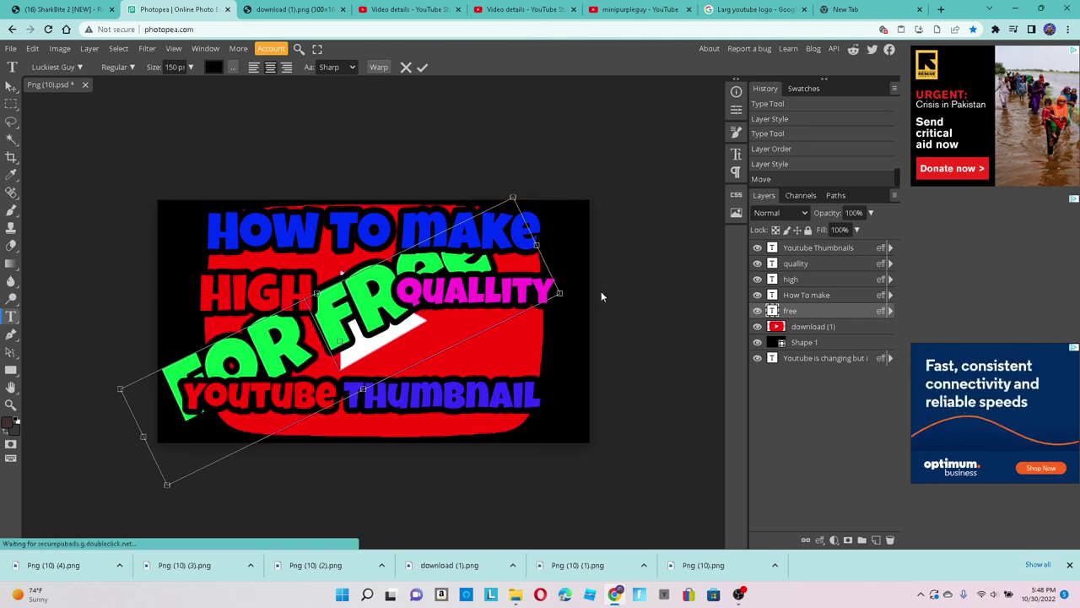
# Export the thumbnail as a PNG and save it in Downloads as "Png (10) (5).png"
pyautogui.click(9, 49)
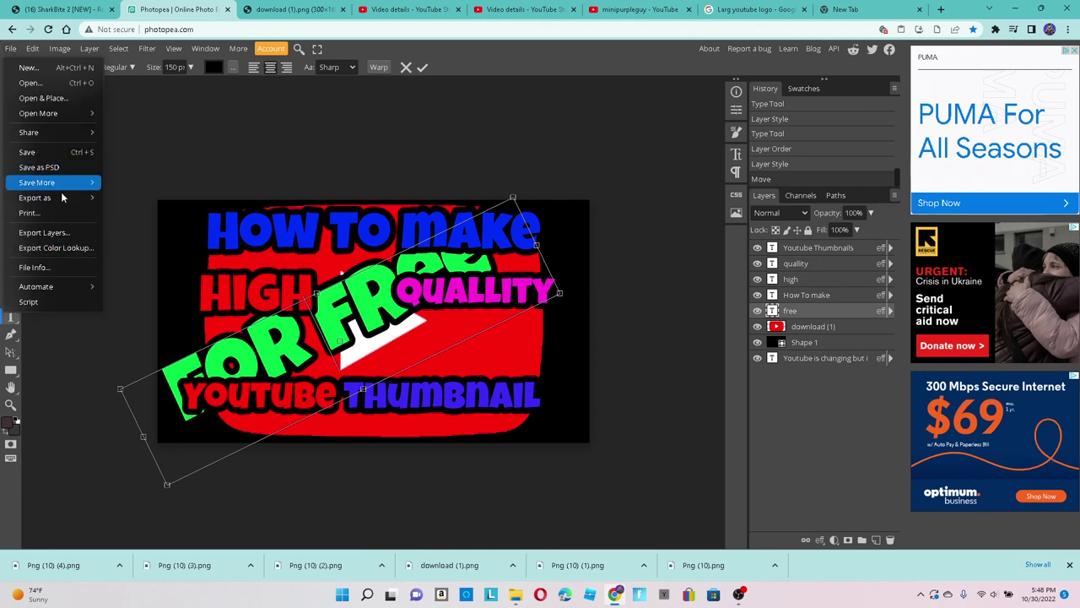
pyautogui.moveTo(61, 197)
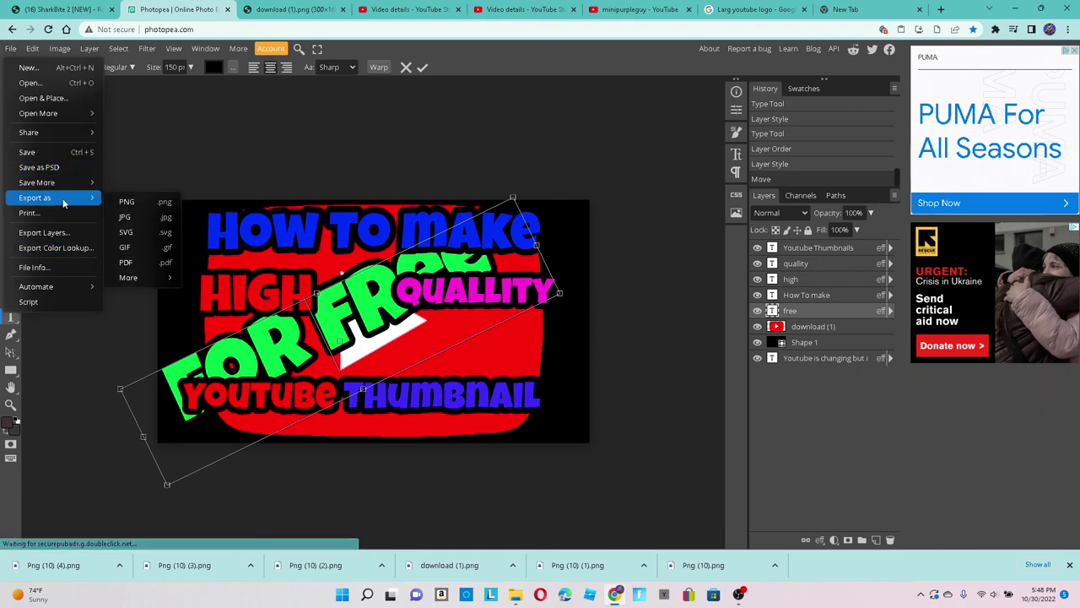
pyautogui.click(146, 202)
pyautogui.click(446, 271)
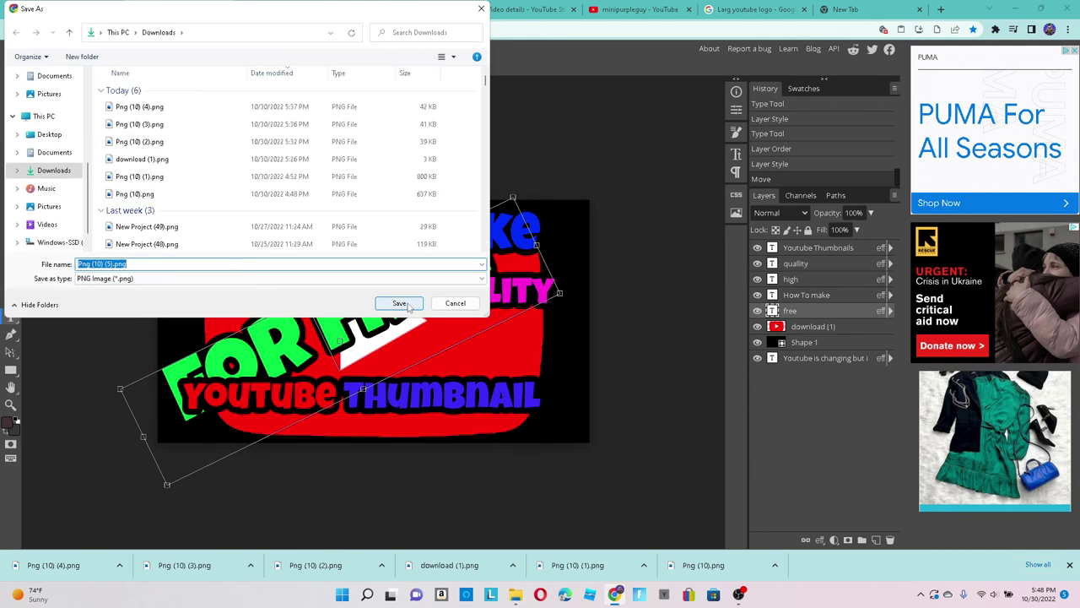
pyautogui.click(401, 303)
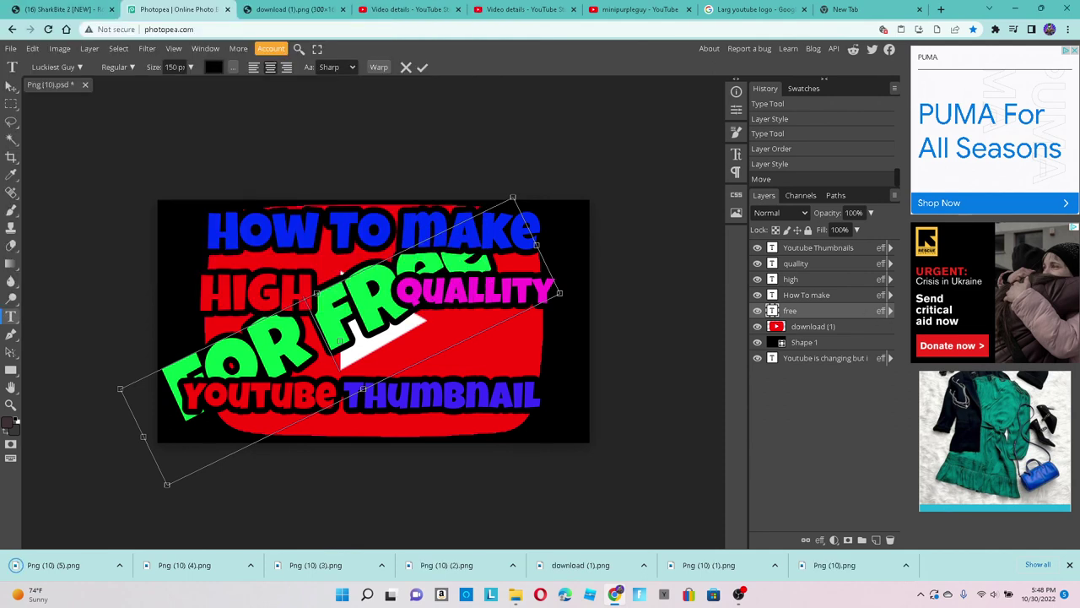
pyautogui.click(739, 595)
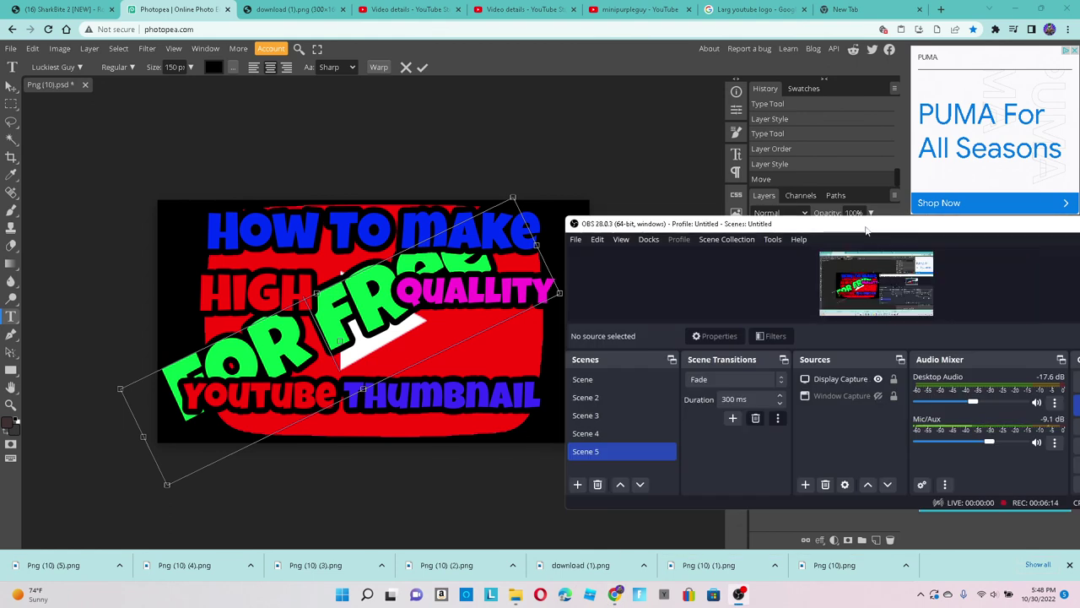
pyautogui.moveTo(874, 226); pyautogui.dragTo(568, 164)
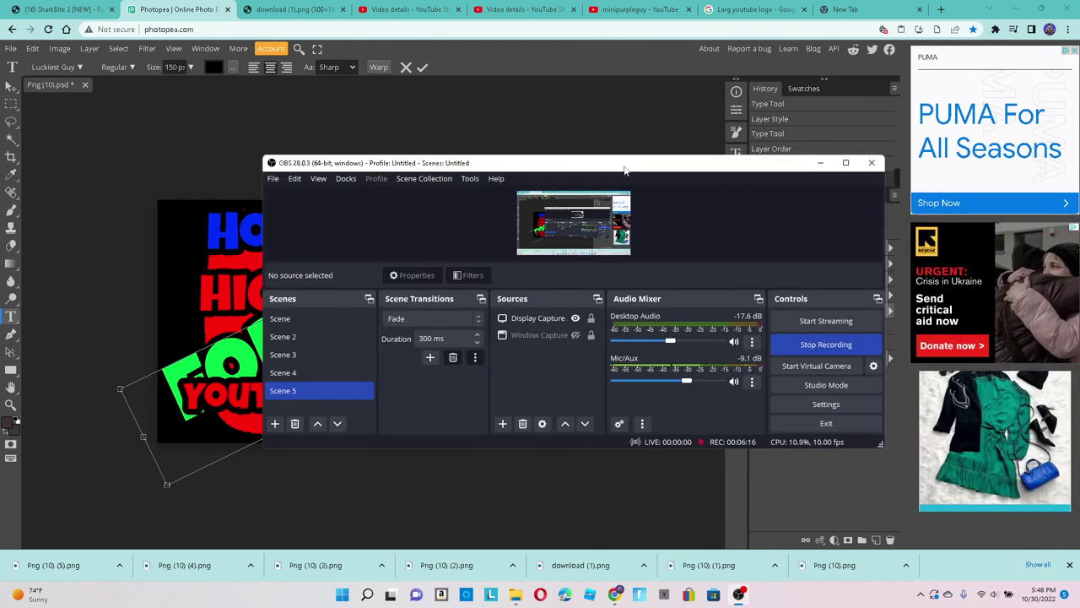
pyautogui.click(820, 162)
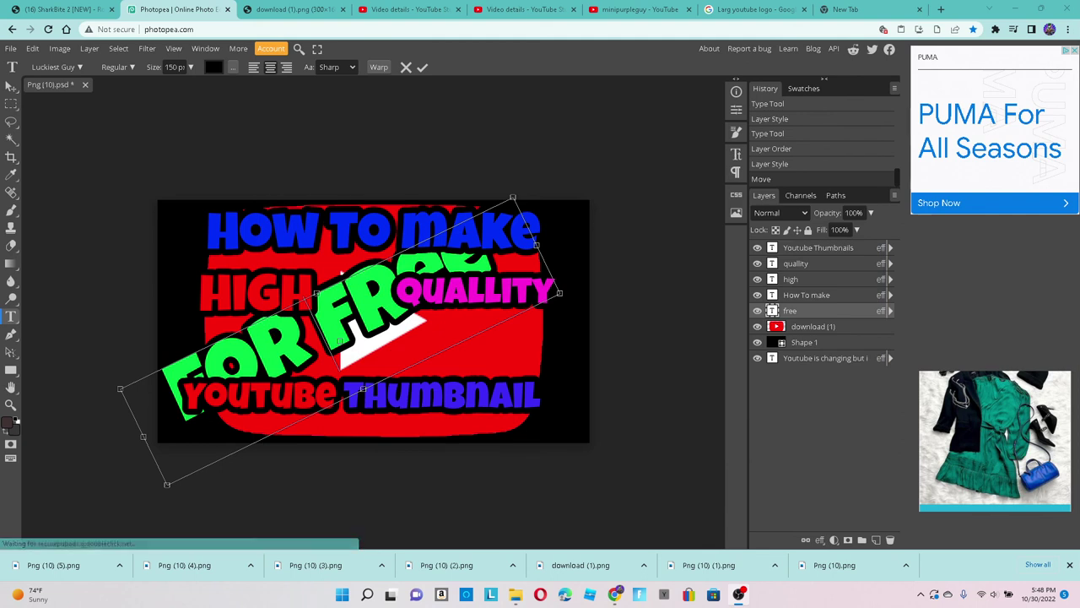